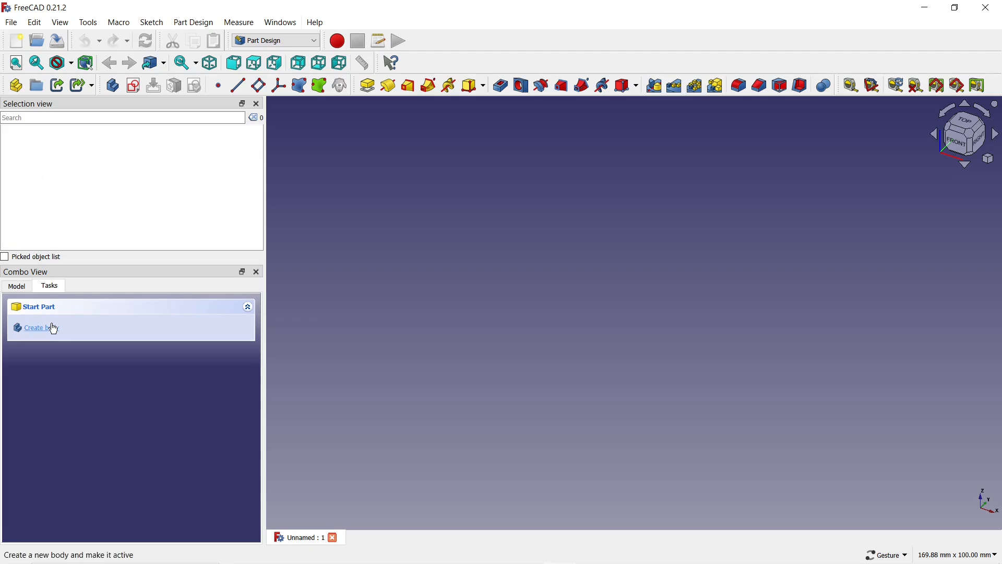
# Step: Create a new body and start a sketch on its XY plane
pyautogui.click(52, 328)
pyautogui.click(48, 374)
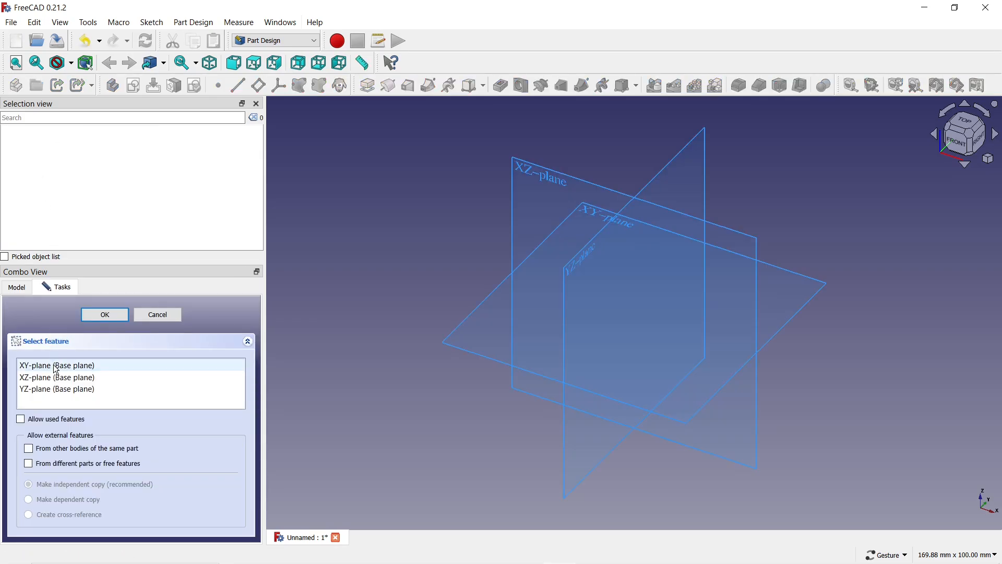
pyautogui.click(57, 366)
pyautogui.click(104, 316)
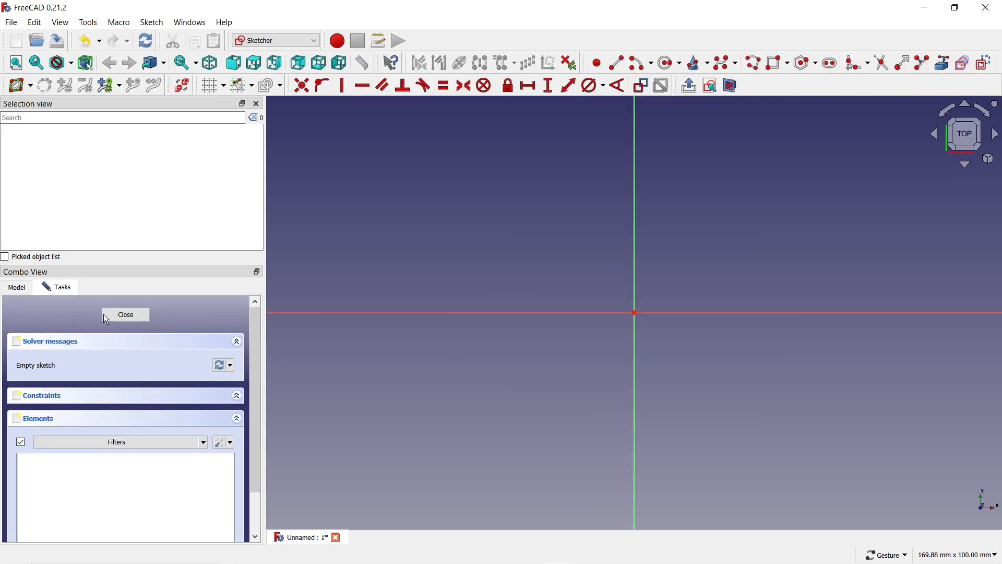
# Step: Sketch a centered rectangle about 99 mm wide and 55 mm high with its center on the origin
pyautogui.click(789, 66)
pyautogui.click(814, 95)
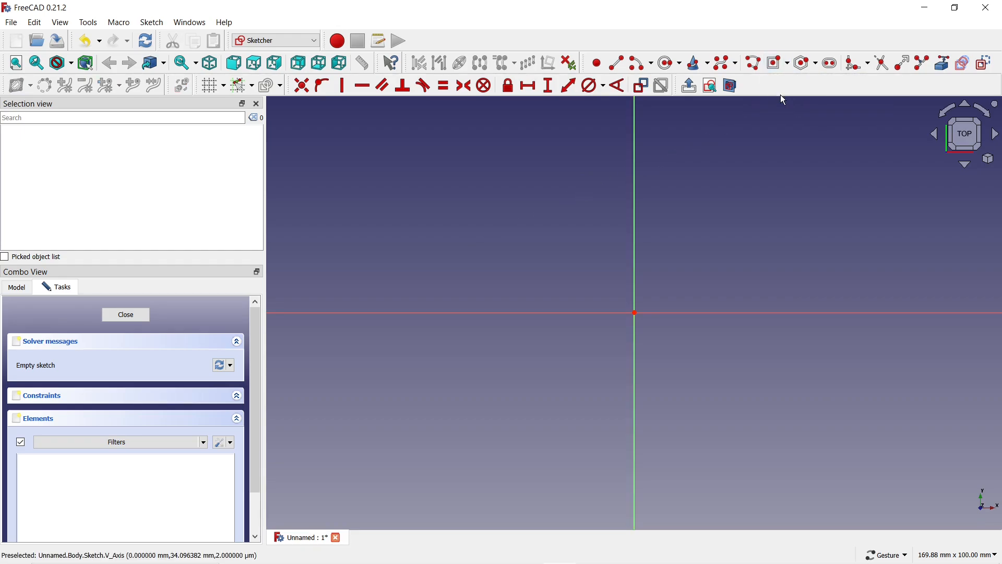
pyautogui.click(635, 313)
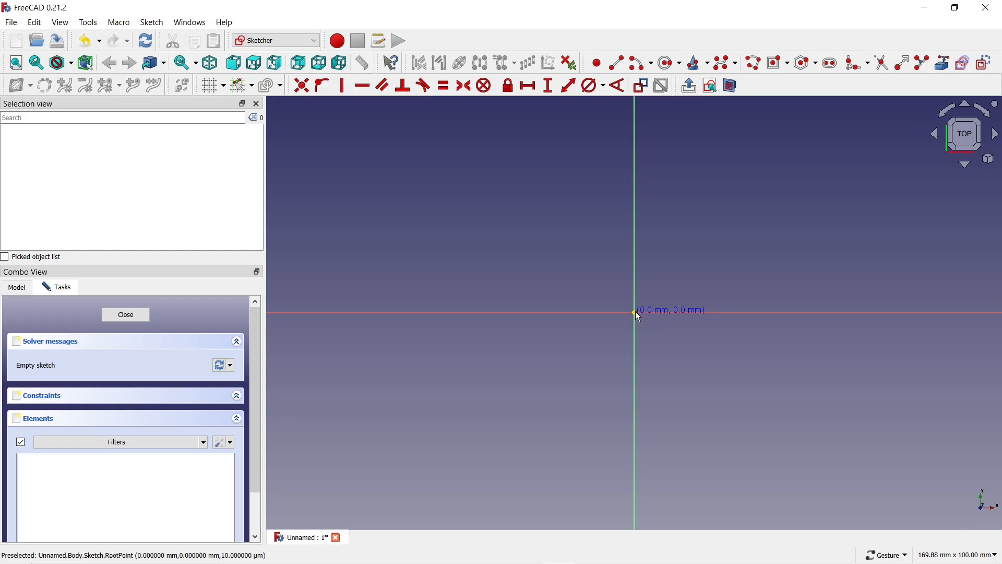
pyautogui.click(419, 194)
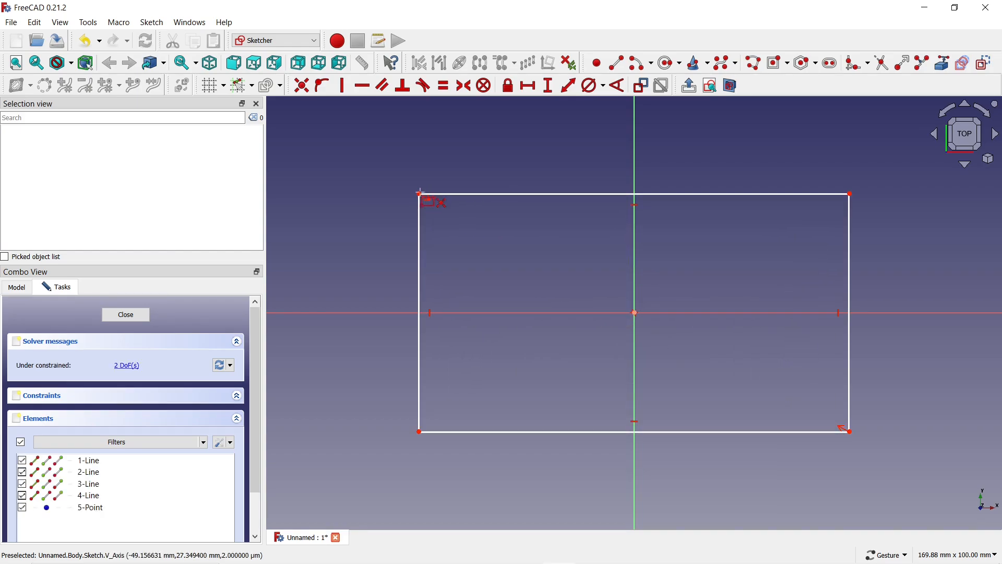
# Step: Constrain the rectangle's width to 100 mm and its height to 50 mm, and close the sketch
pyautogui.click(530, 87)
pyautogui.click(516, 194)
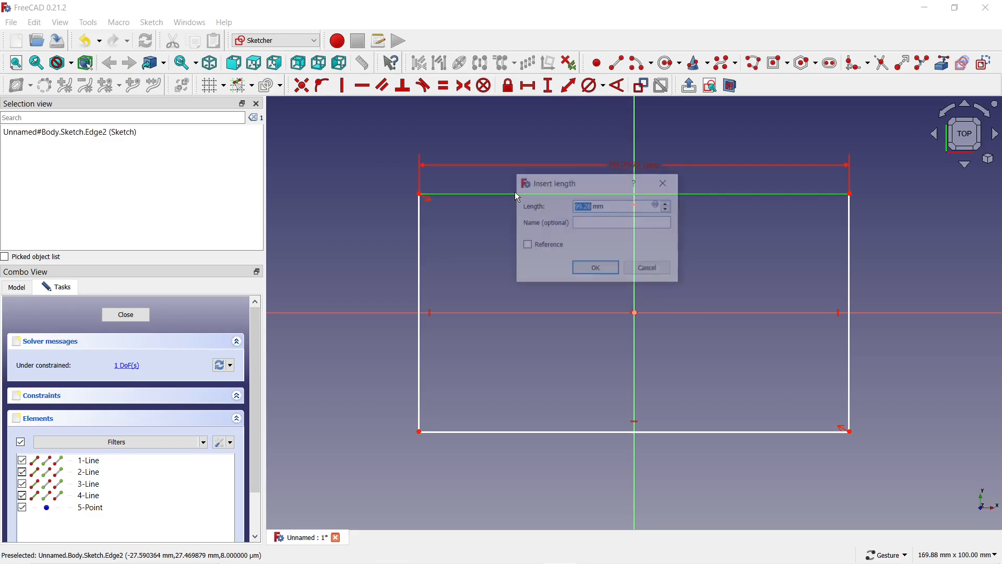
pyautogui.write('100')
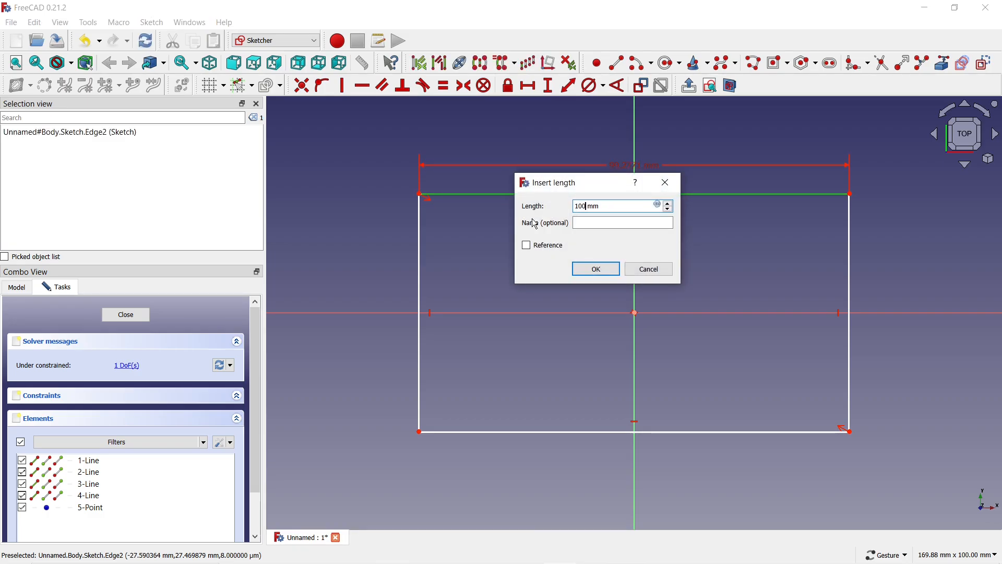
pyautogui.click(594, 265)
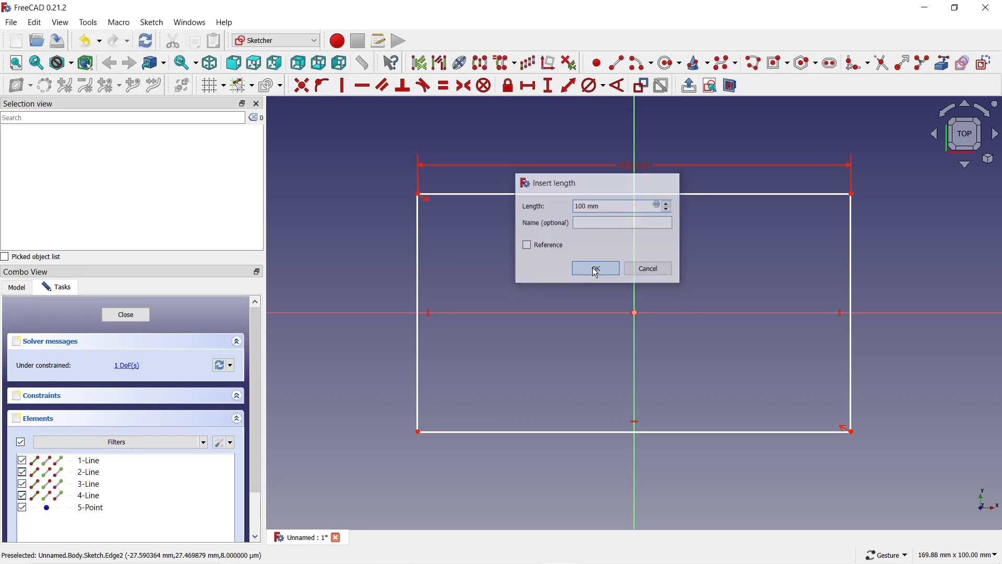
pyautogui.click(549, 87)
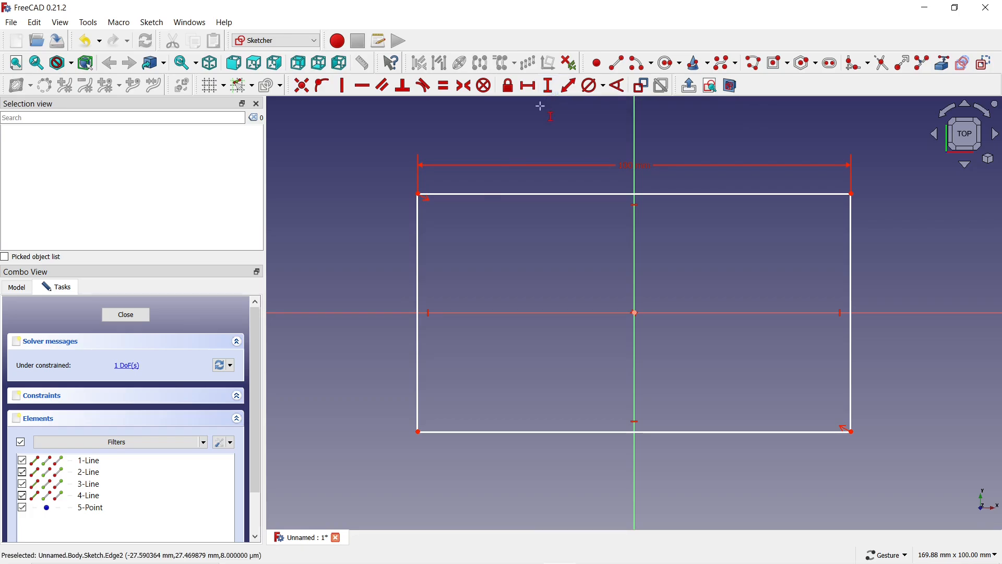
pyautogui.click(418, 247)
pyautogui.write('50')
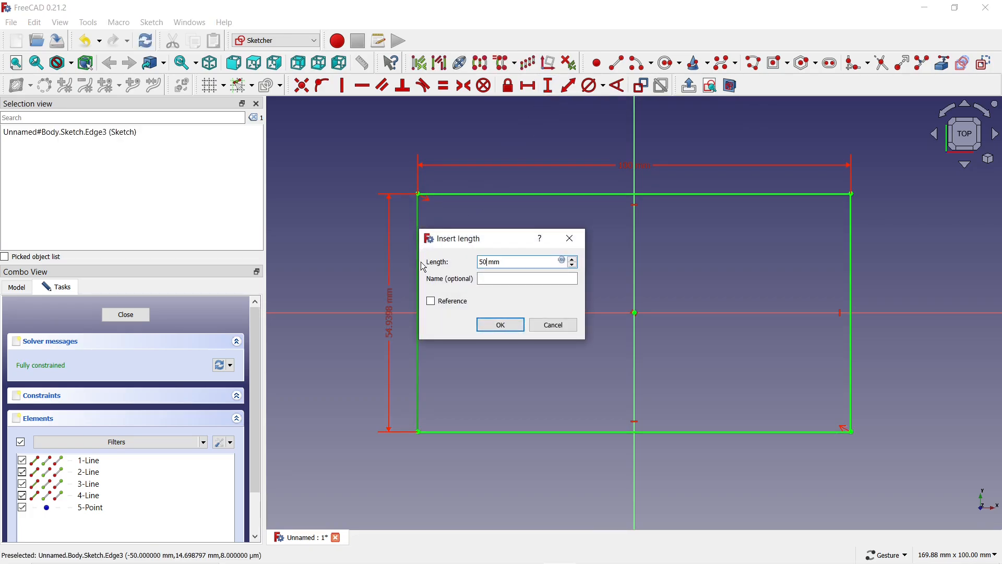
pyautogui.click(488, 321)
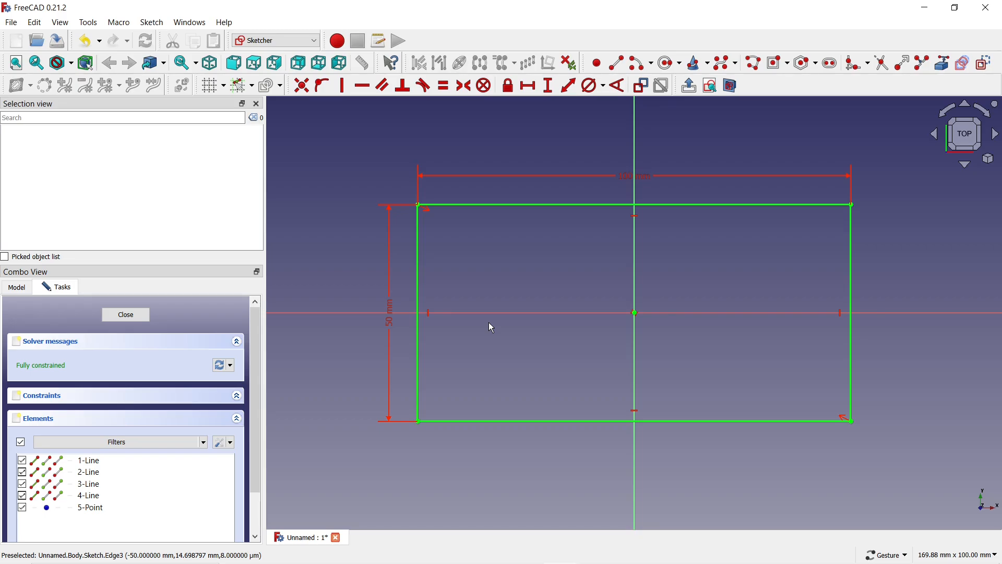
pyautogui.click(130, 314)
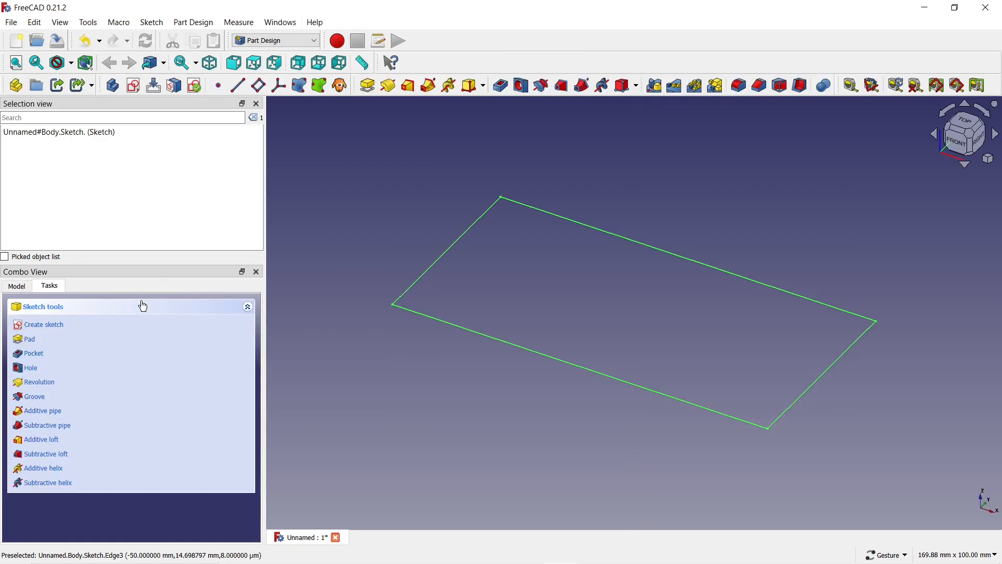
# Step: Pad the rectangle sketch to a length of 10 mm, symmetric to the sketch plane
pyautogui.click(367, 84)
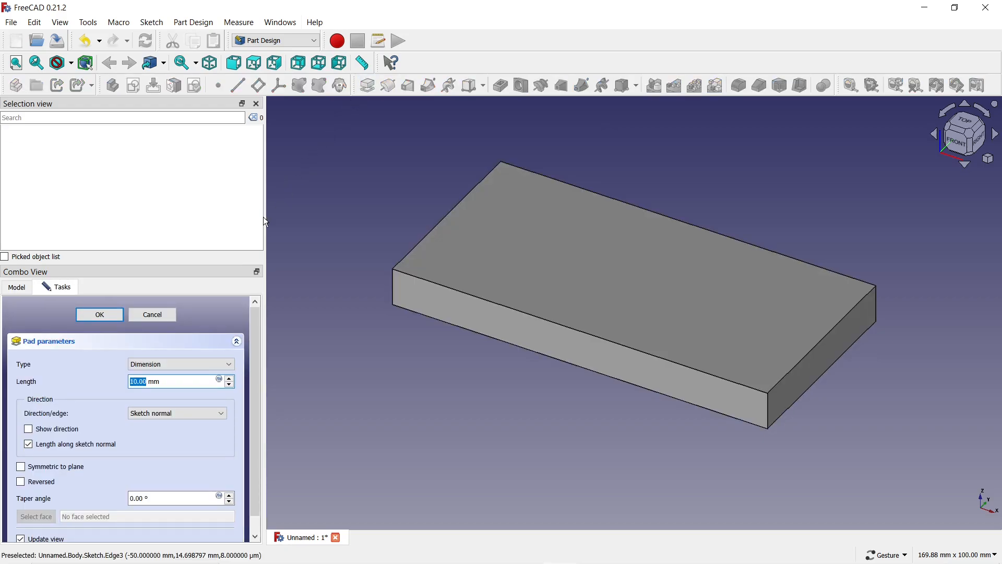
pyautogui.click(21, 467)
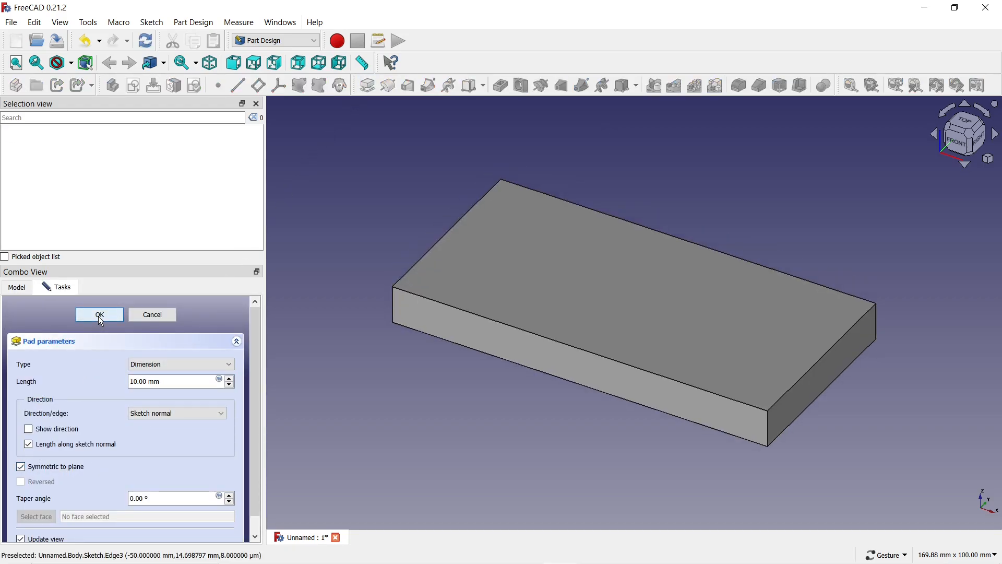
pyautogui.click(98, 315)
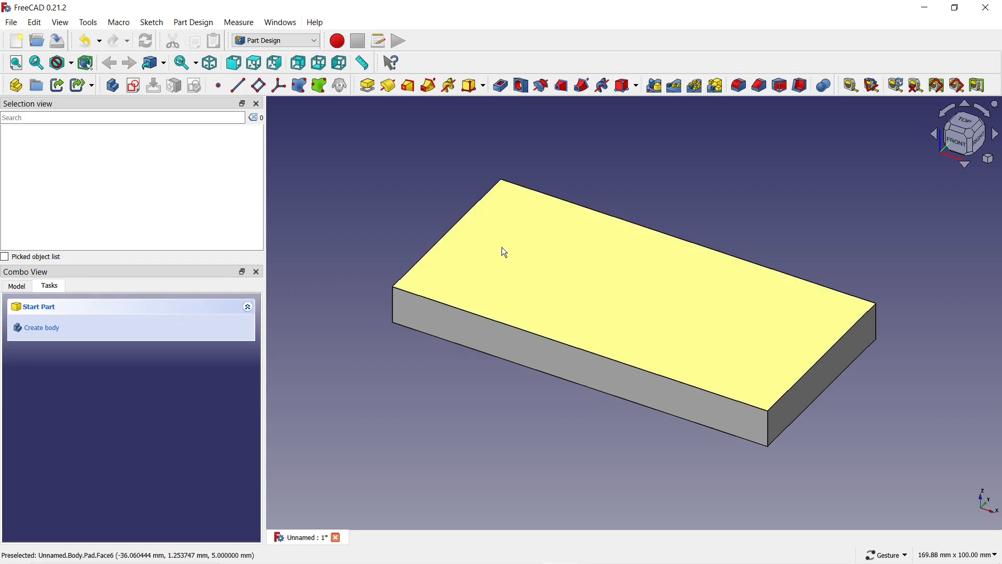
# Step: On a new sketch on the plate's top face, draw a centered rectangle about 14.5 by 40.5 mm on the horizontal axis, left of the origin
pyautogui.click(502, 246)
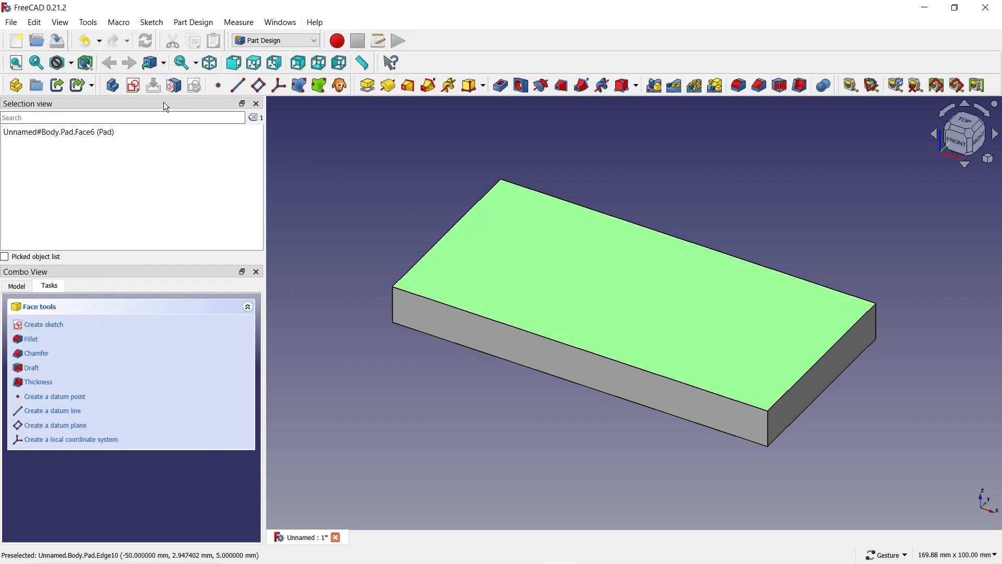
pyautogui.click(135, 86)
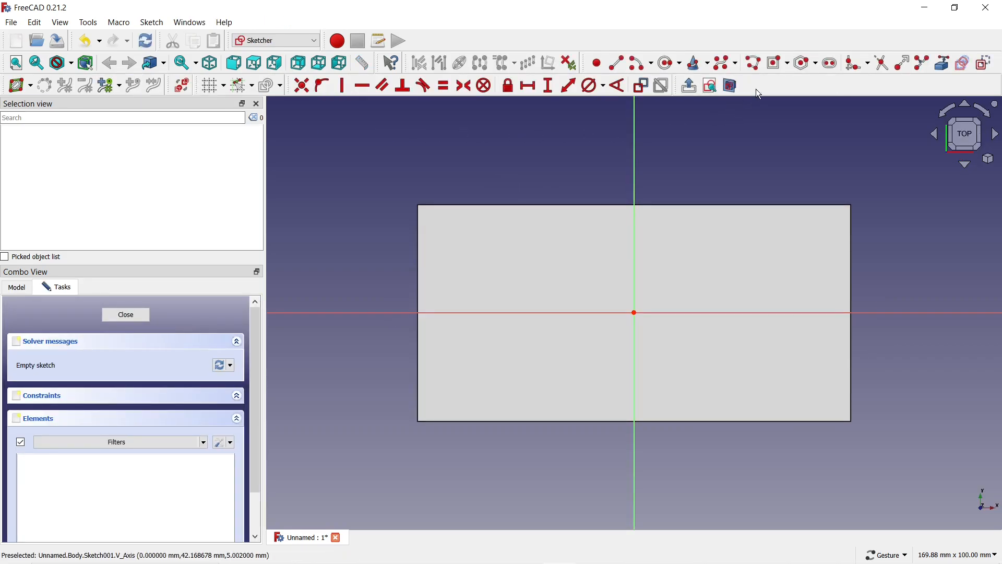
pyautogui.click(774, 66)
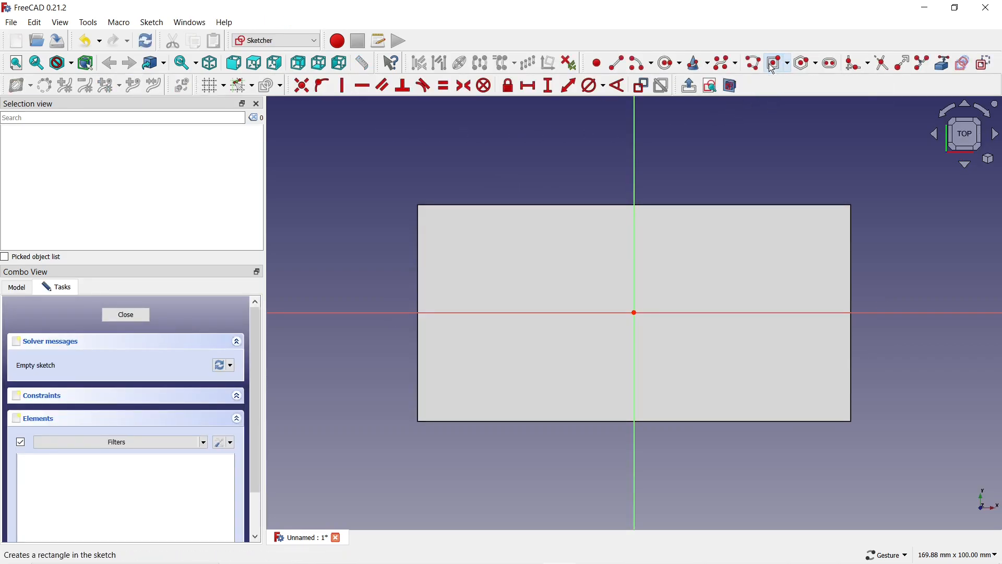
pyautogui.click(475, 313)
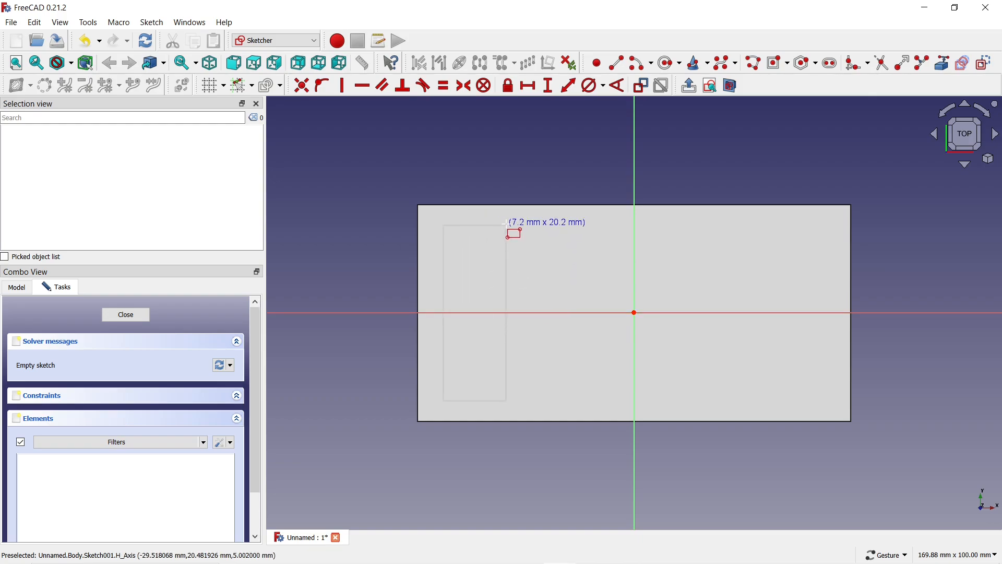
pyautogui.click(507, 225)
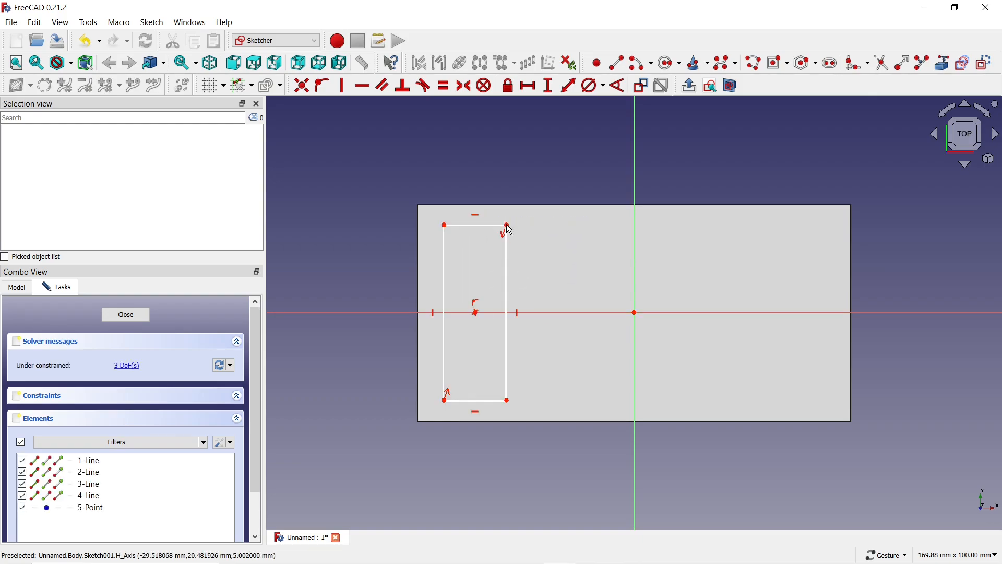
# Step: Constrain the small rectangle's width to 10 mm and its height to 35 mm
pyautogui.click(530, 87)
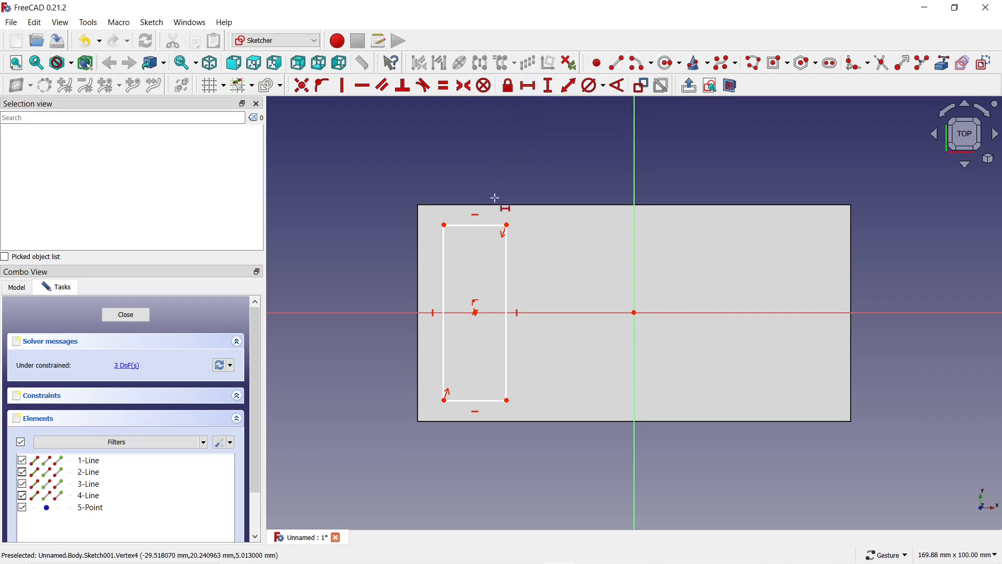
pyautogui.click(490, 225)
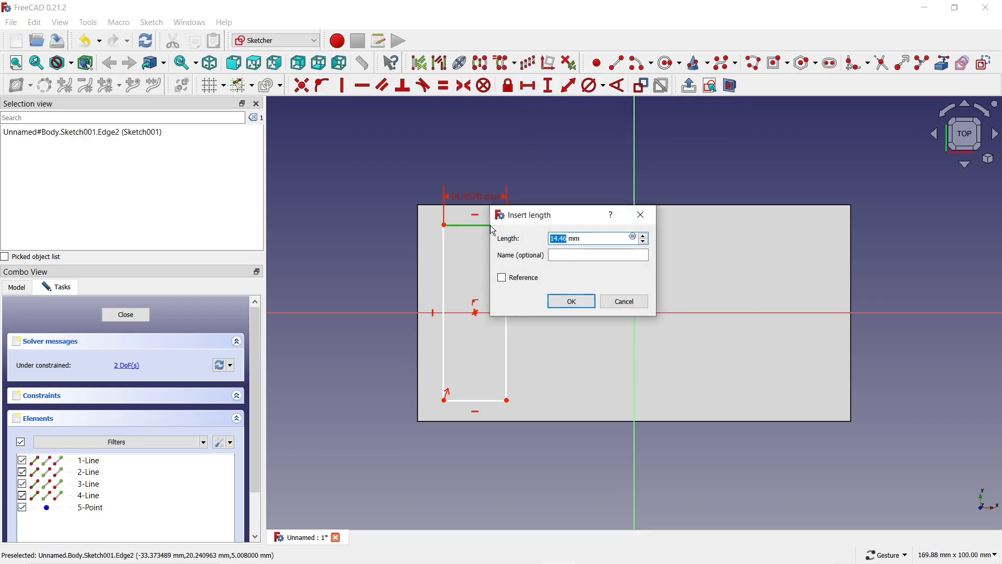
pyautogui.write('10')
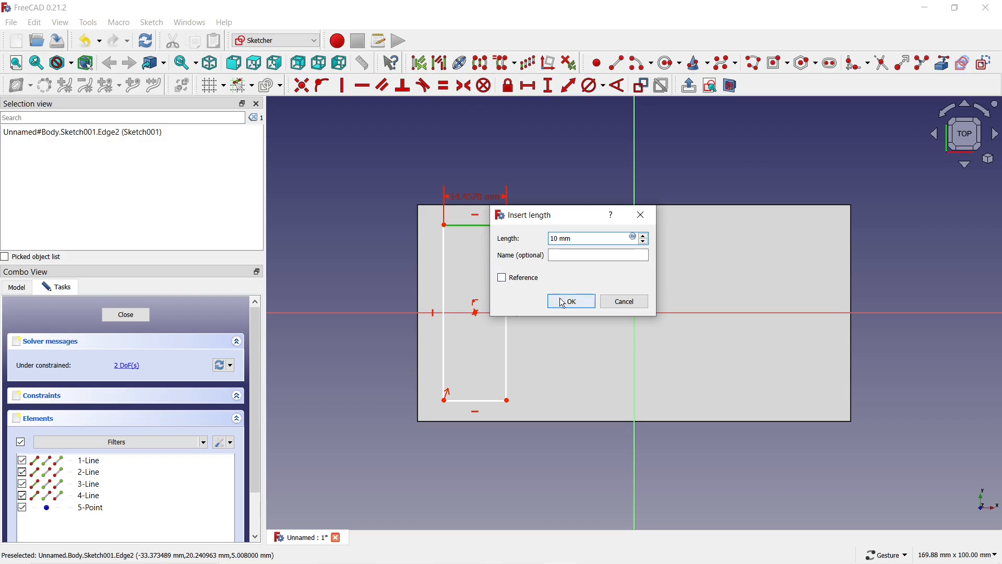
pyautogui.click(568, 302)
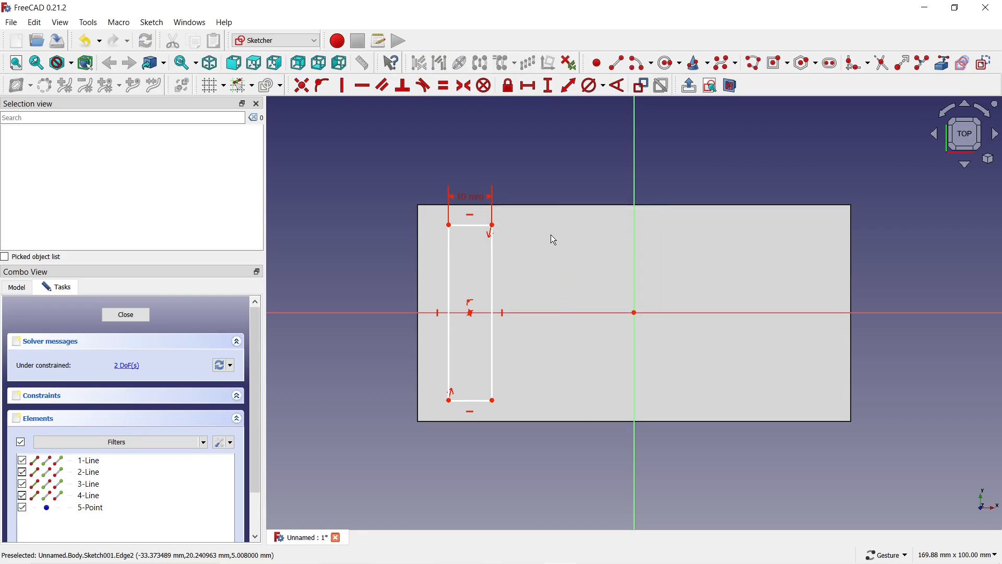
pyautogui.click(549, 87)
pyautogui.click(449, 261)
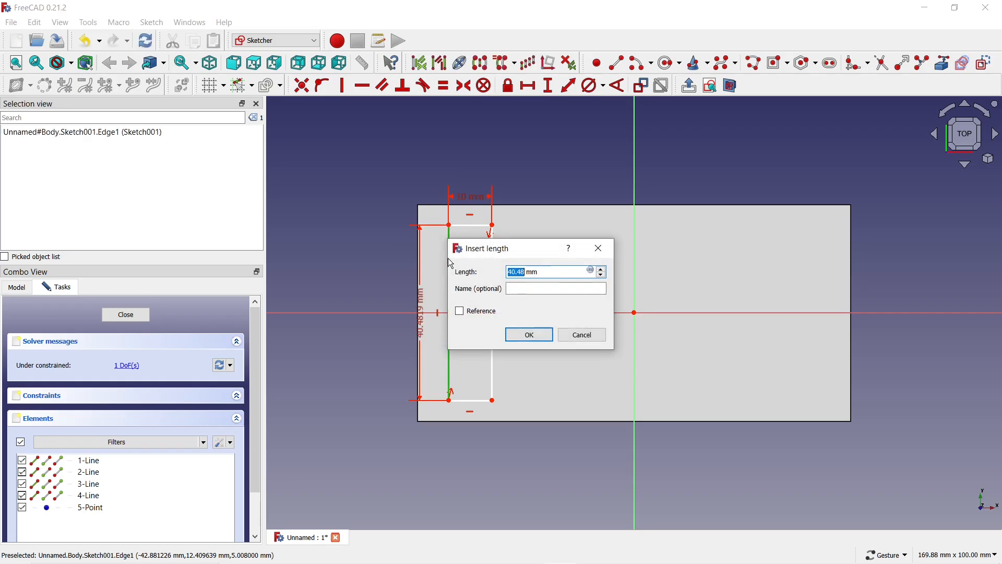
pyautogui.write('35')
pyautogui.click(522, 340)
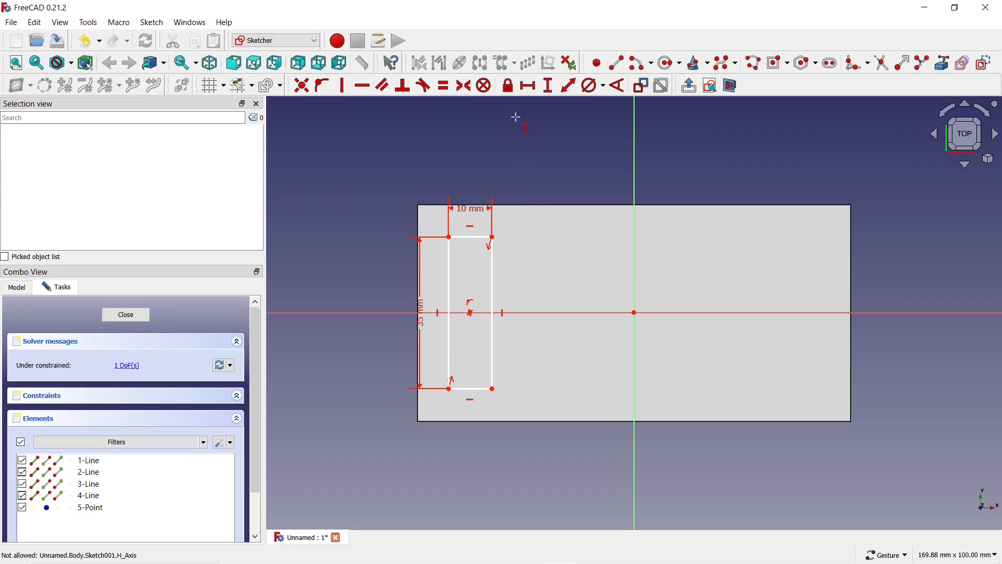
# Step: Set the horizontal distance from the small rectangle's center to the origin to 35 mm and close the sketch
pyautogui.click(528, 88)
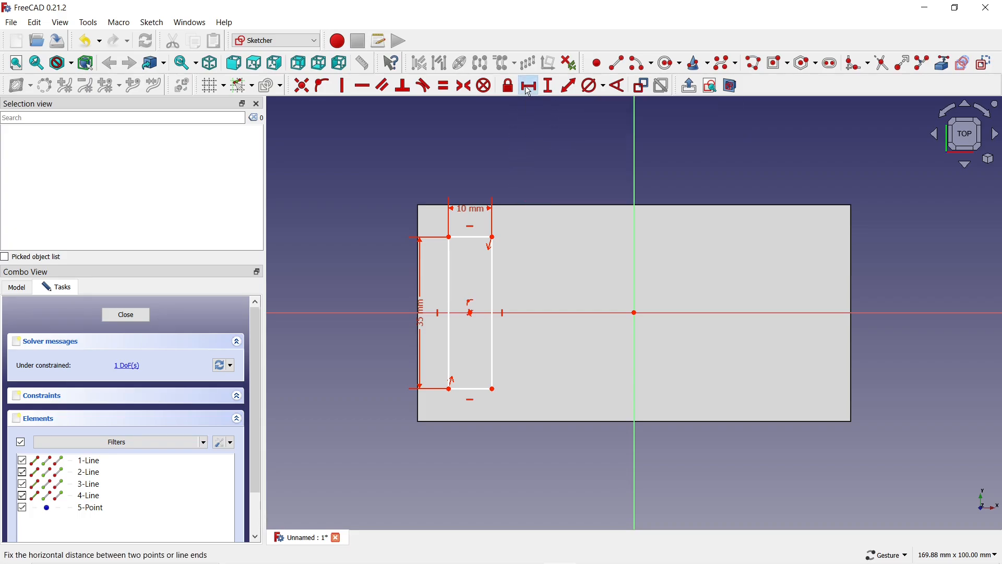
pyautogui.click(471, 313)
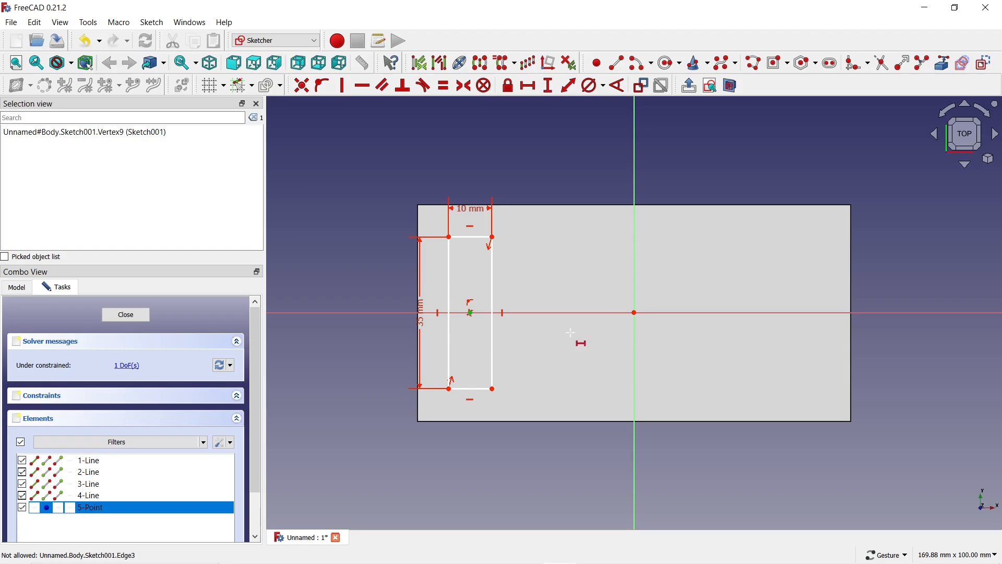
pyautogui.click(633, 315)
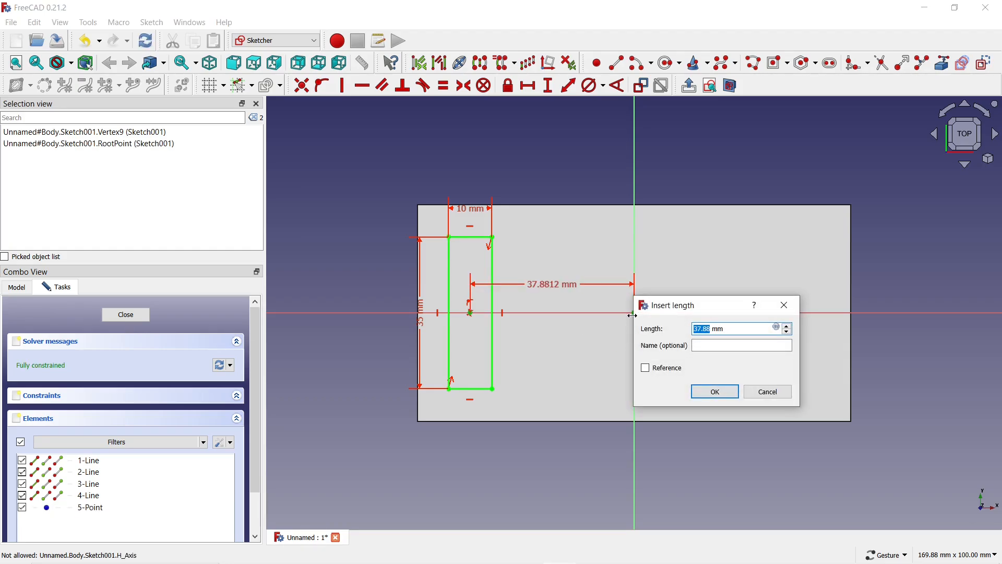
pyautogui.write('35')
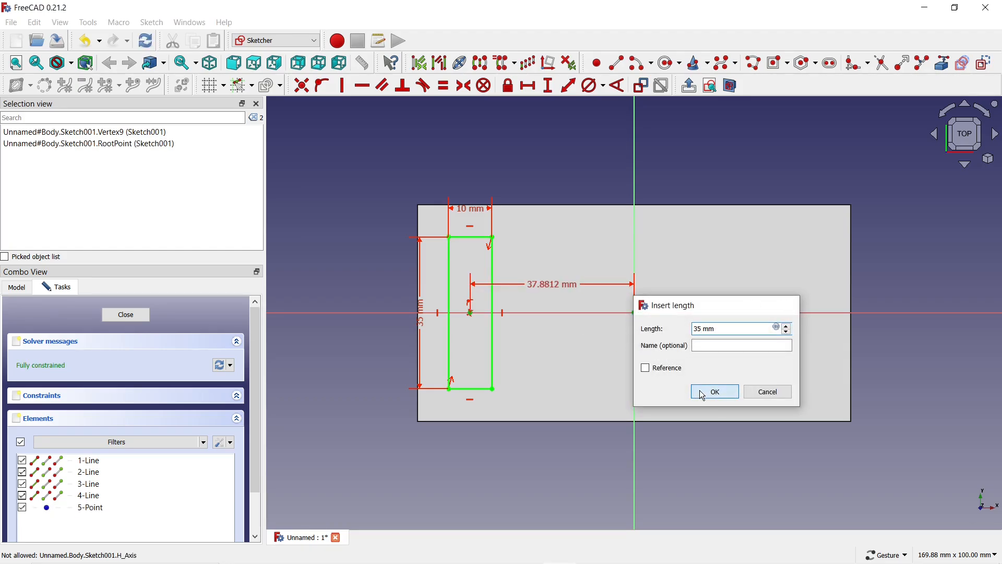
pyautogui.click(700, 393)
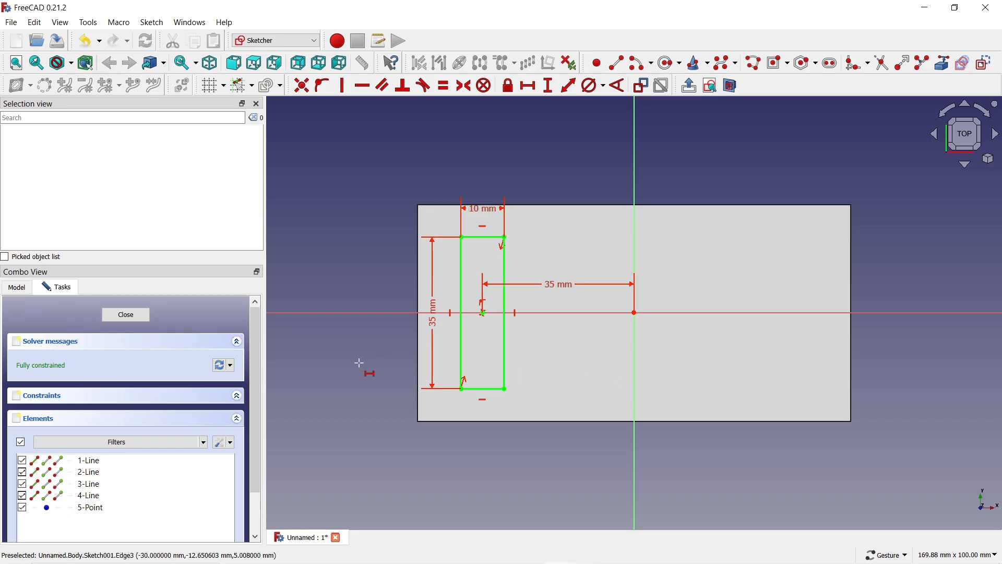
pyautogui.click(137, 316)
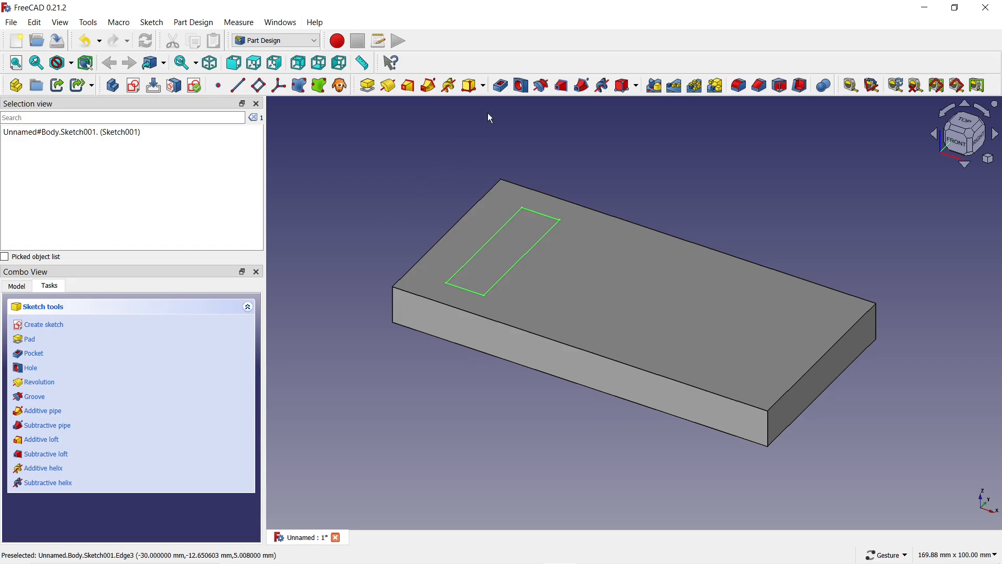
# Step: Cut the small rectangle sketch into the plate as a pocket with a length of 3 mm
pyautogui.click(505, 88)
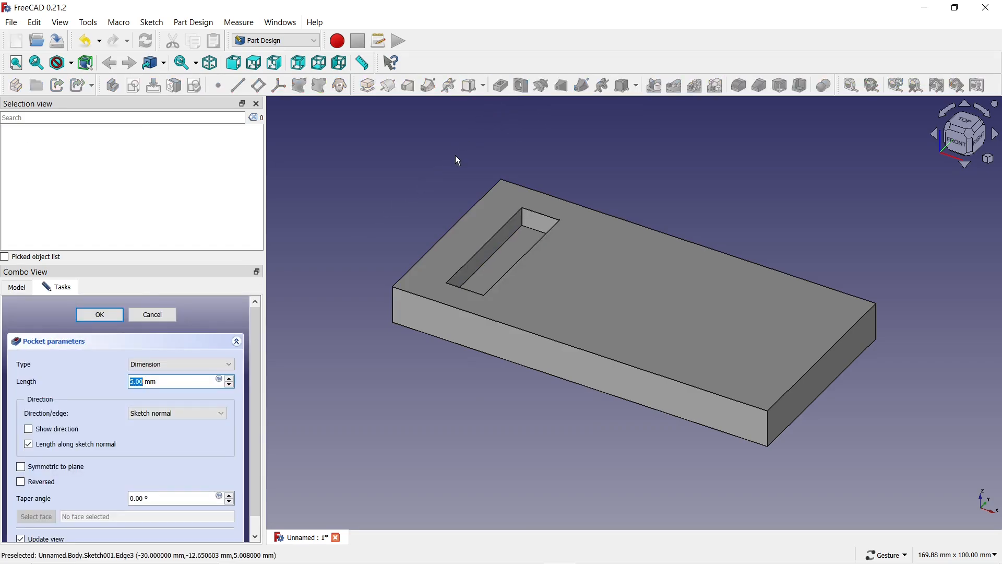
pyautogui.click(231, 385)
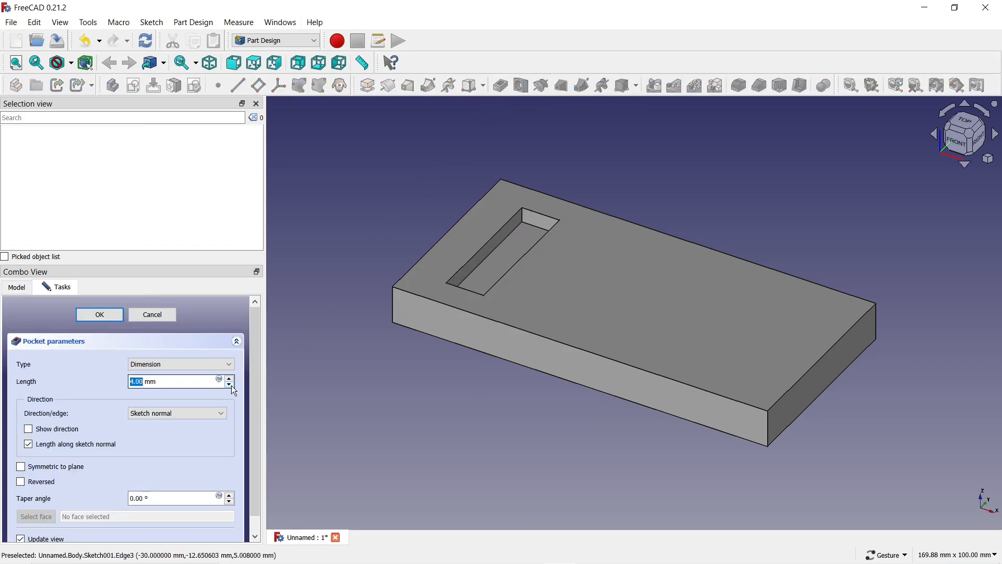
pyautogui.click(231, 384)
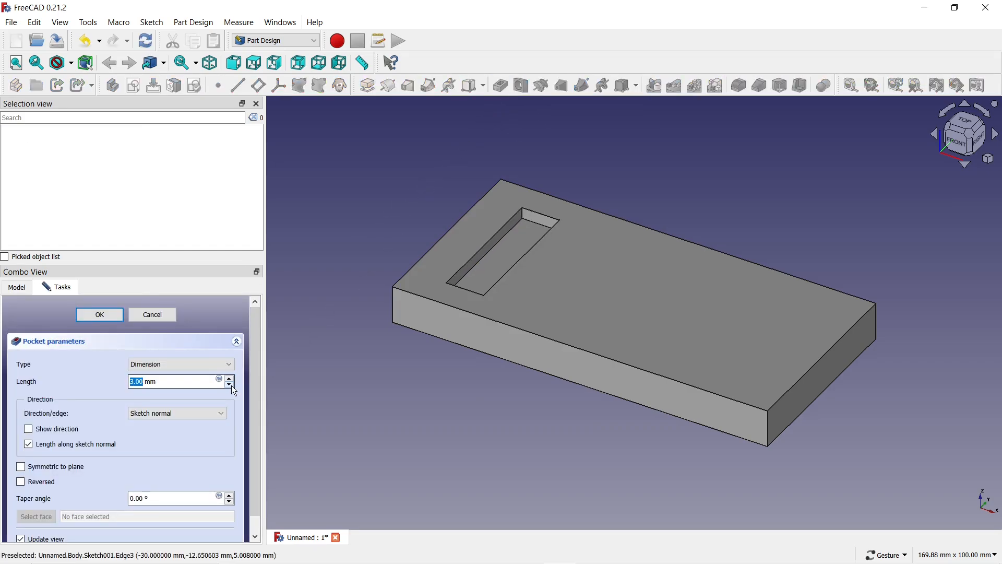
pyautogui.click(100, 315)
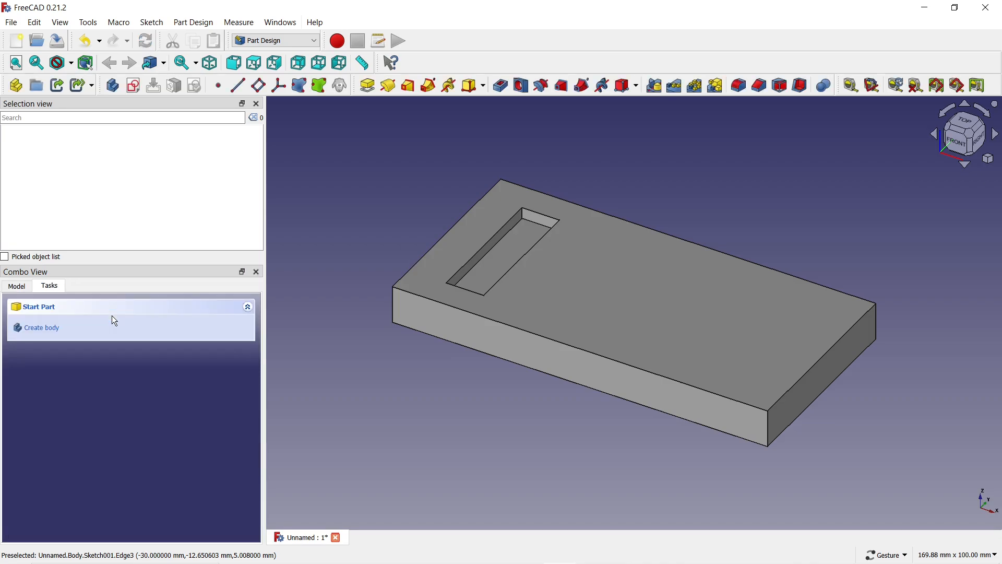
# Step: Create a MultiTransform feature from the pocket and add a linear pattern to its transformations
pyautogui.click(26, 292)
pyautogui.click(64, 354)
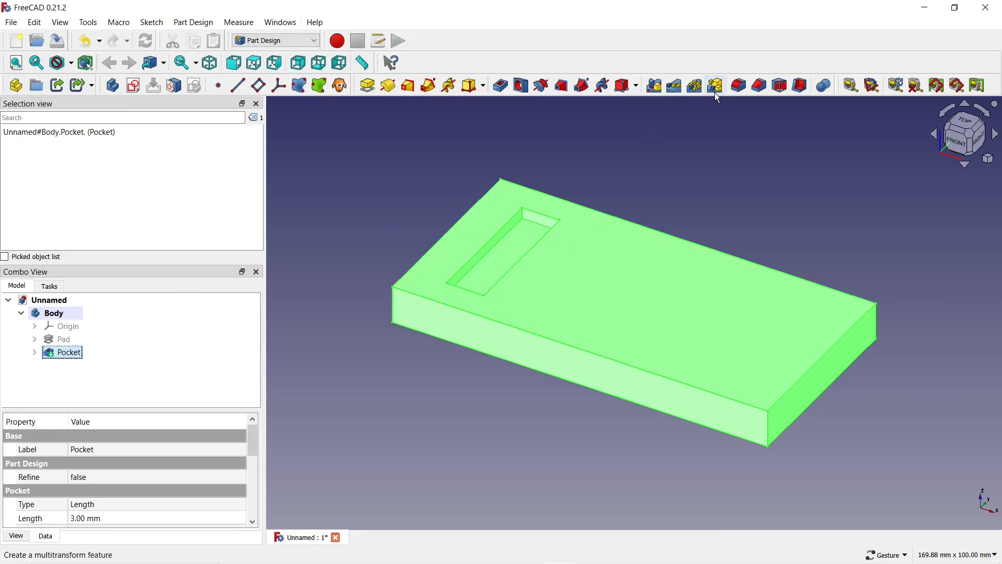
pyautogui.click(715, 89)
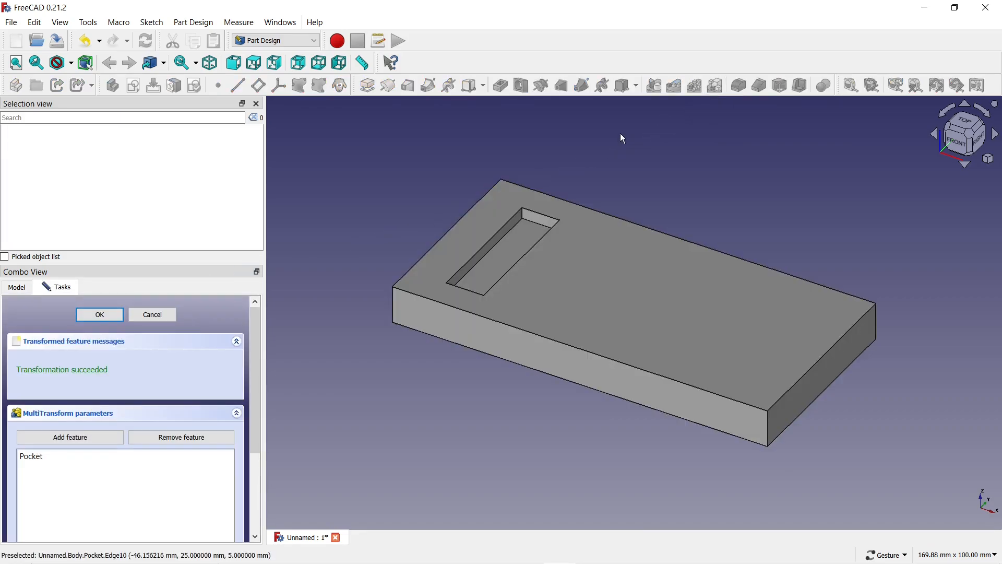
pyautogui.moveTo(255, 320); pyautogui.dragTo(255, 436)
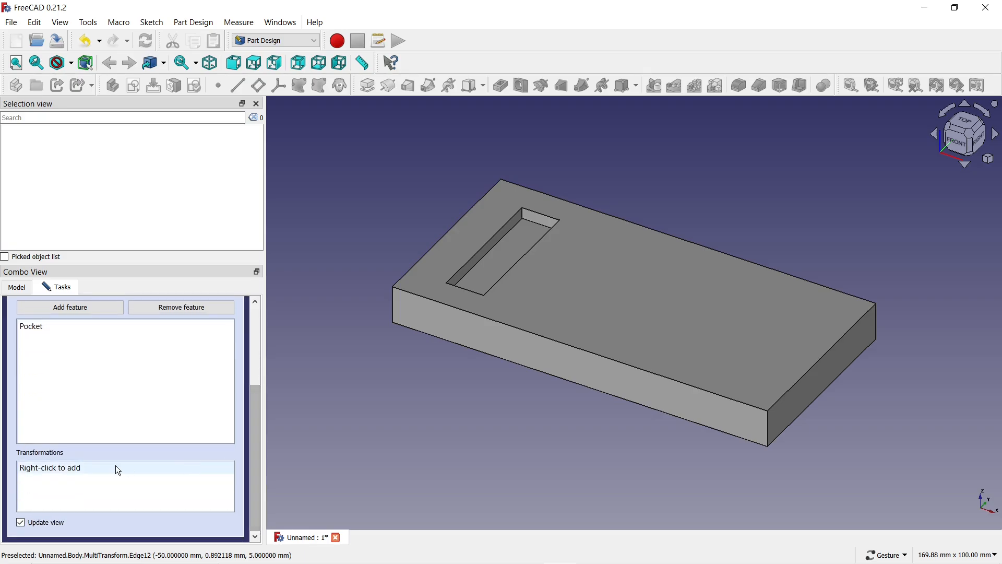
pyautogui.rightClick(76, 471)
pyautogui.click(116, 405)
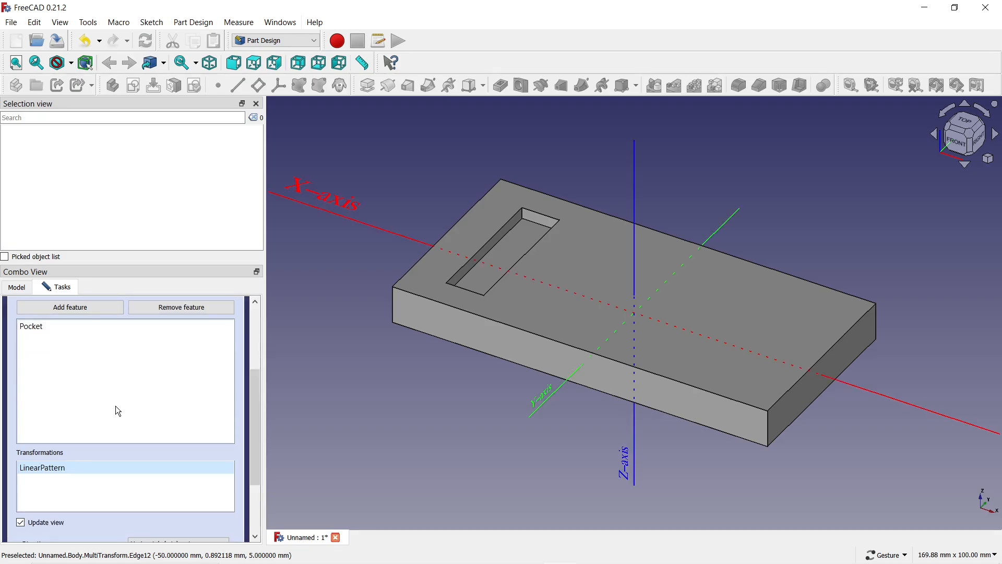
# Step: Set the linear pattern along the horizontal sketch axis to a length of 70 mm with 4 occurrences and accept it
pyautogui.scroll(-3, 209, 449)
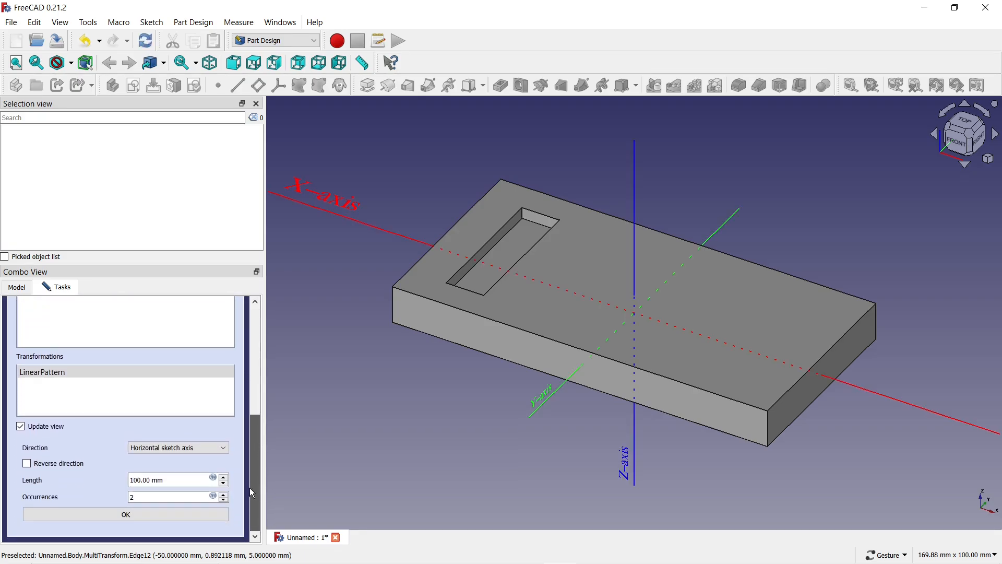
pyautogui.tripleClick(151, 479)
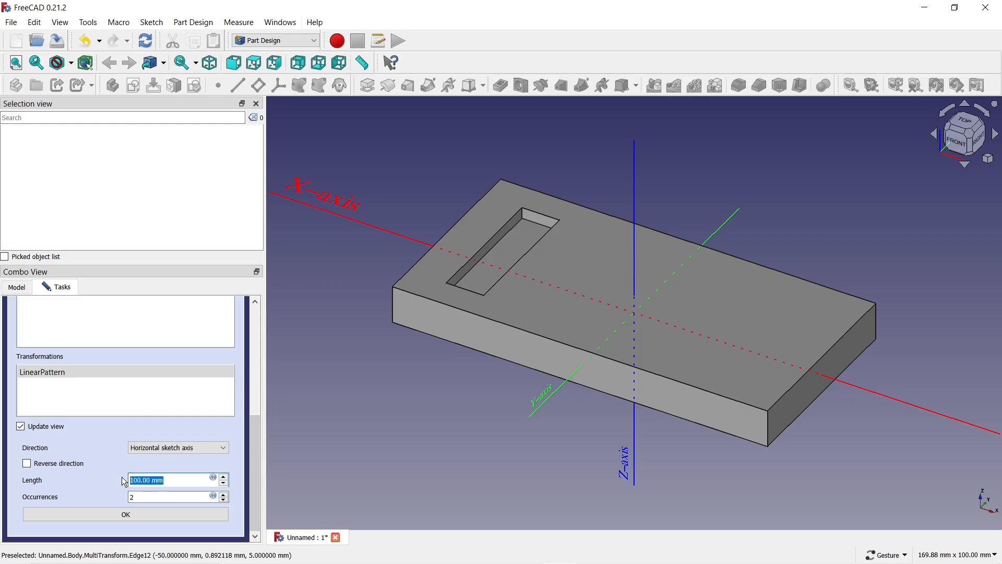
pyautogui.write('70')
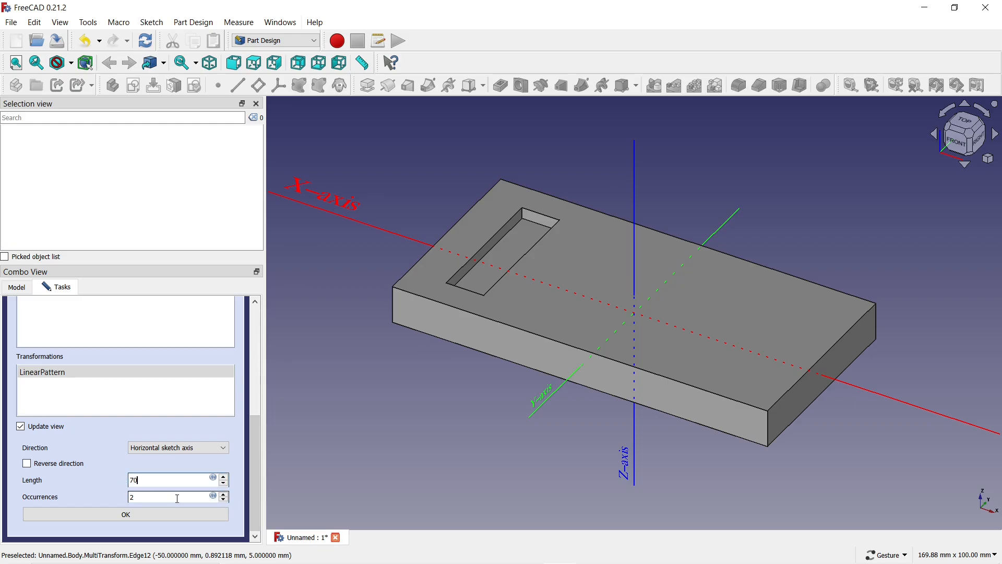
pyautogui.click(225, 494)
pyautogui.click(209, 512)
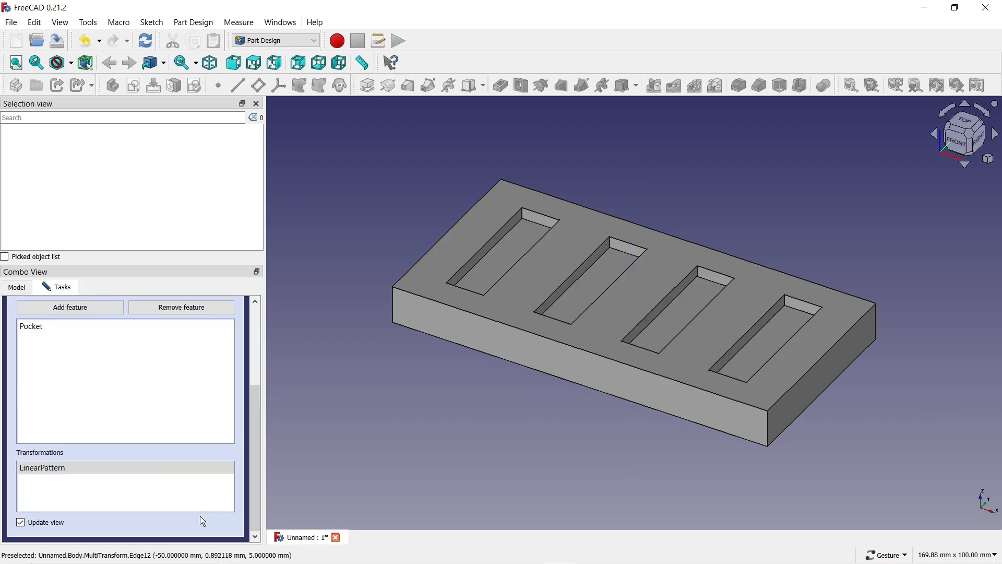
# Step: Add a mirrored transformation of the patterned pockets about the base XY plane and finish the MultiTransform feature
pyautogui.rightClick(127, 468)
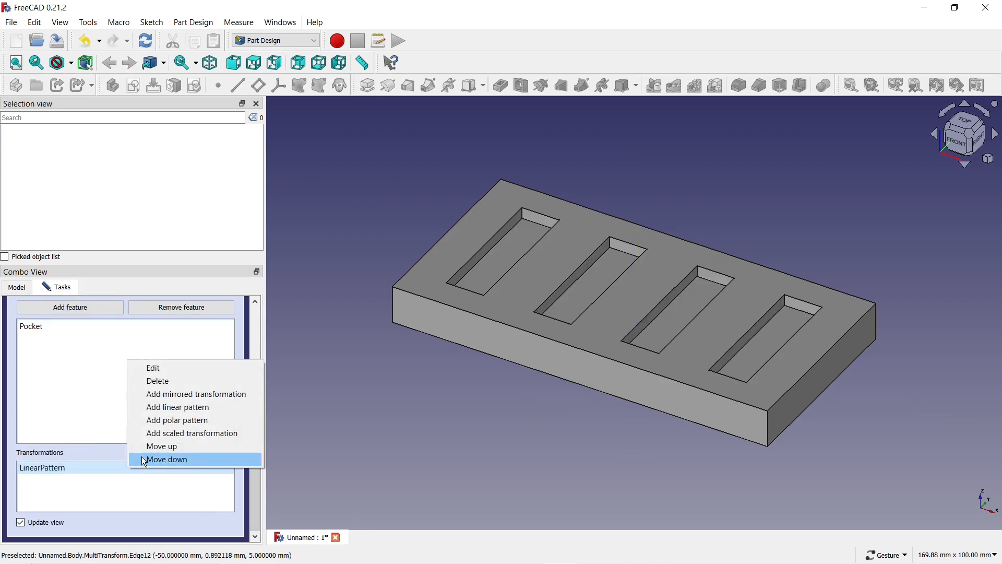
pyautogui.click(176, 395)
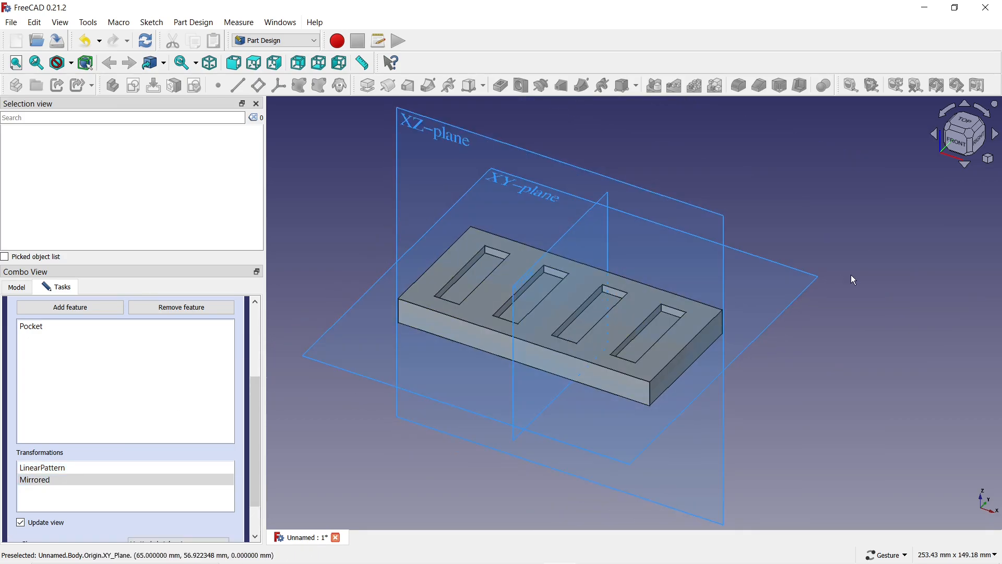
pyautogui.moveTo(851, 275); pyautogui.dragTo(750, 290)
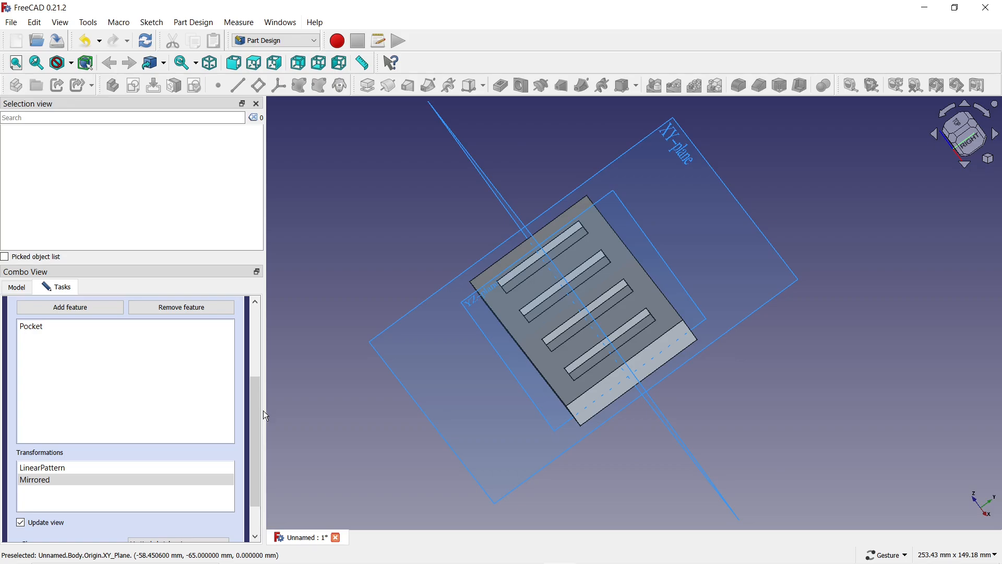
pyautogui.scroll(-2, 254, 418)
pyautogui.click(224, 498)
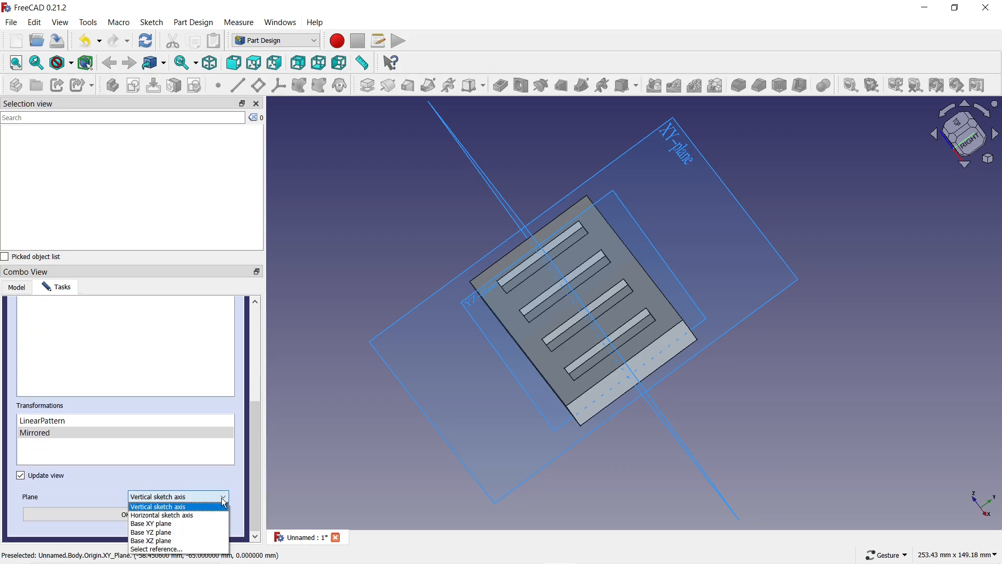
pyautogui.click(162, 549)
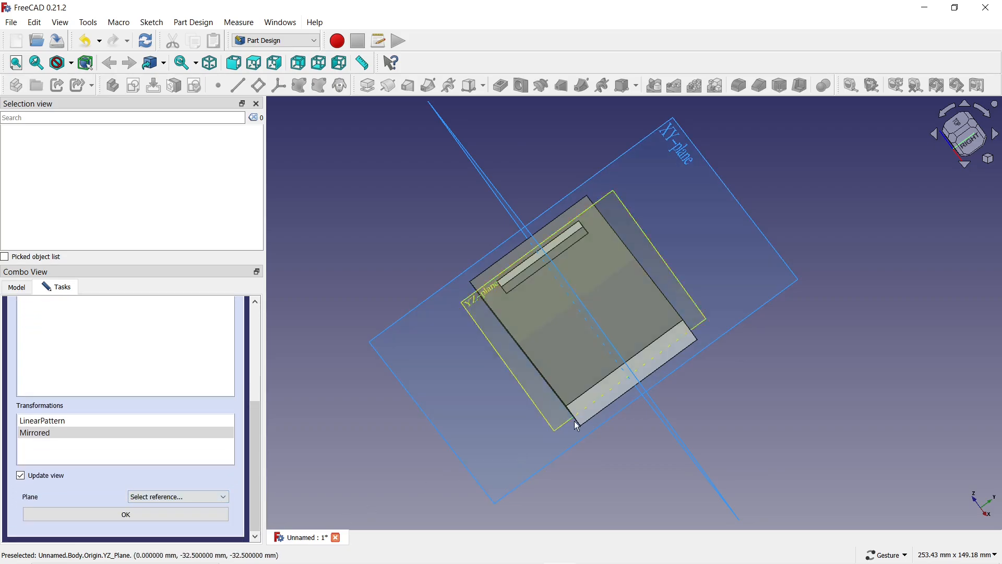
pyautogui.click(766, 309)
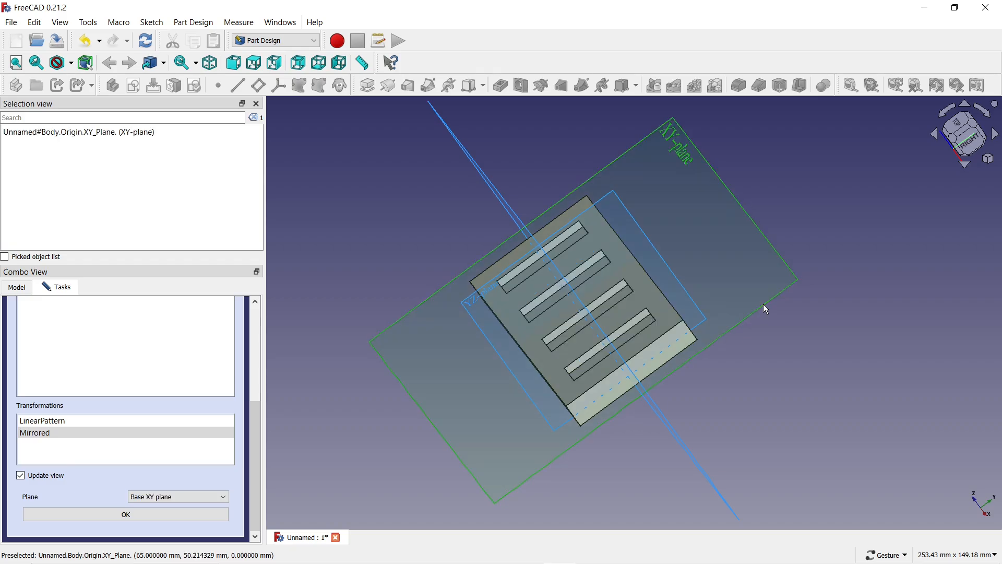
pyautogui.moveTo(850, 314); pyautogui.dragTo(800, 312)
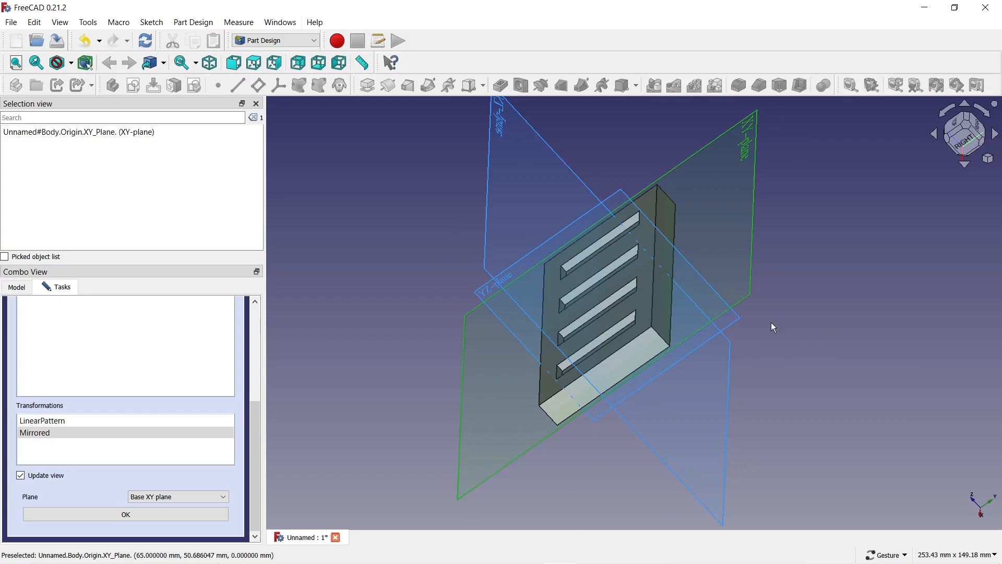
pyautogui.click(136, 516)
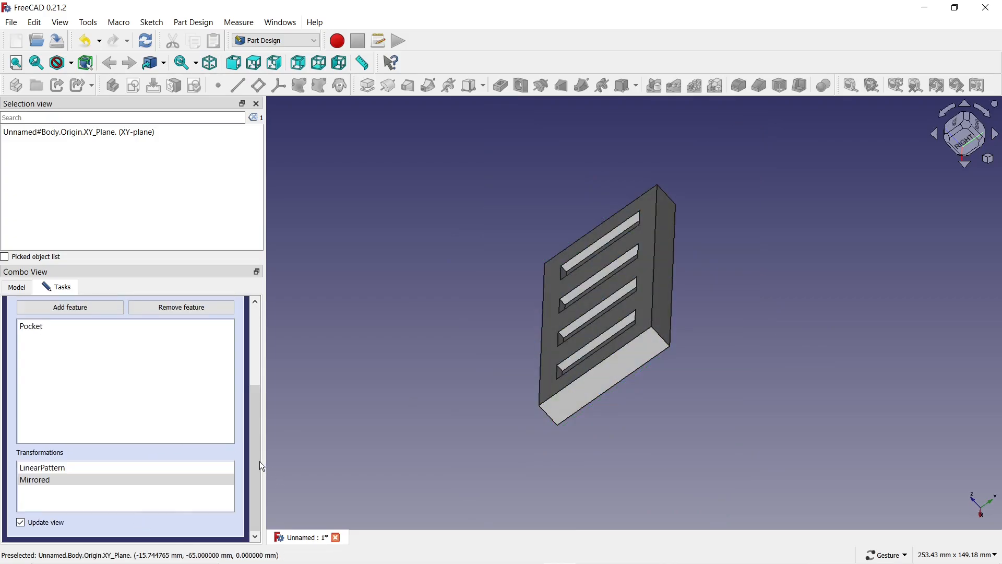
pyautogui.moveTo(255, 450); pyautogui.dragTo(234, 341)
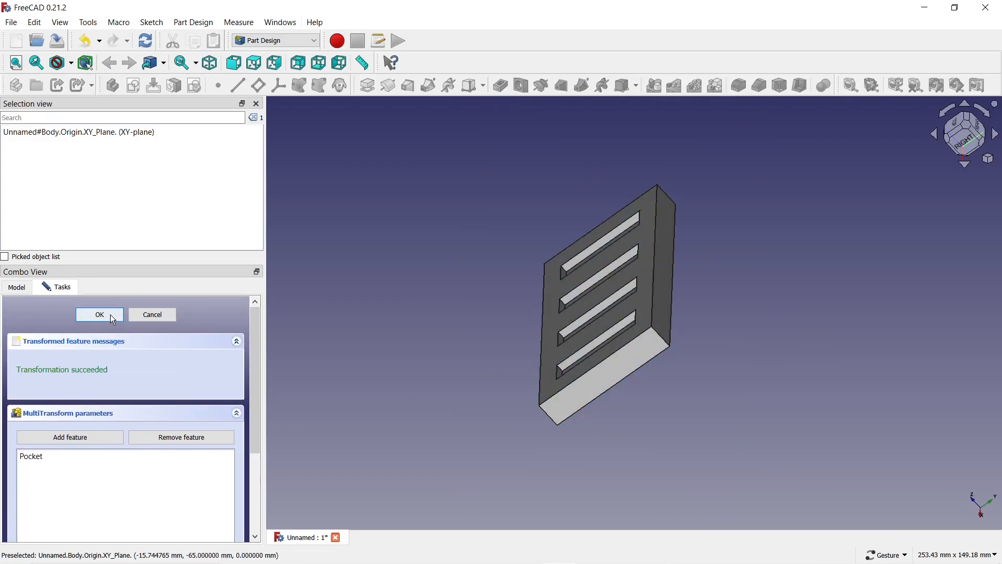
pyautogui.click(99, 315)
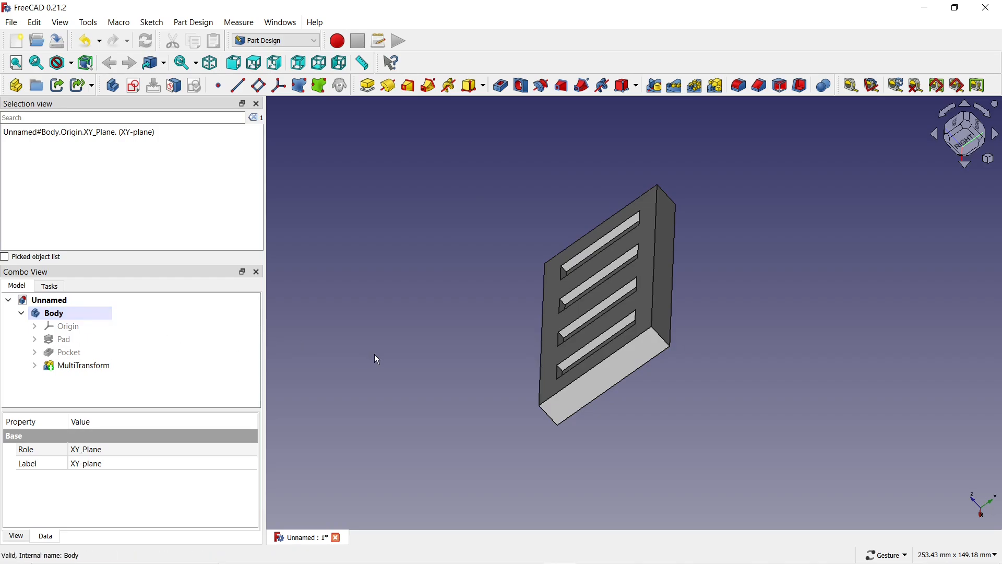
# Step: Hollow the plate with a 1 mm inward Thickness, leaving its long rear side face open
pyautogui.click(802, 86)
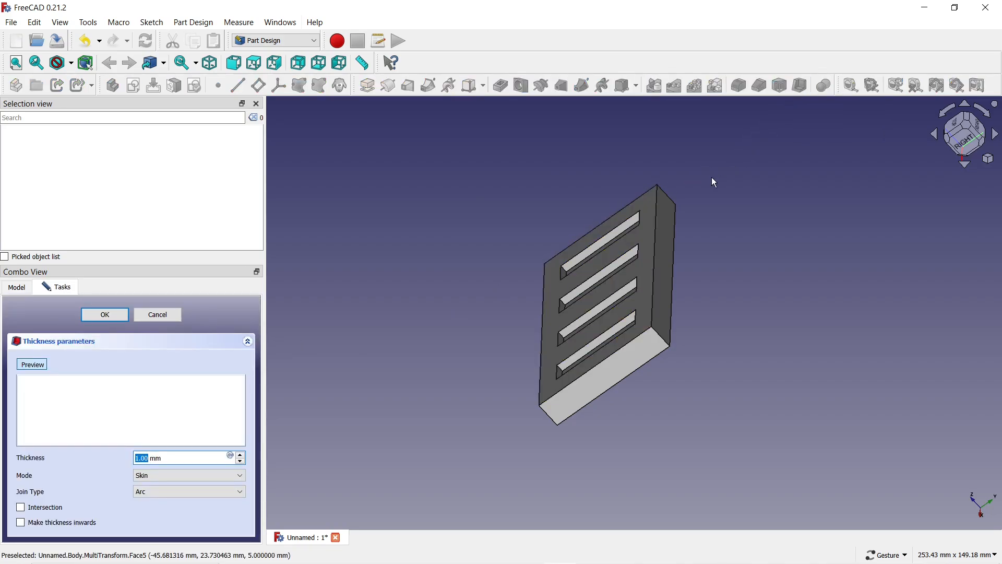
pyautogui.click(666, 261)
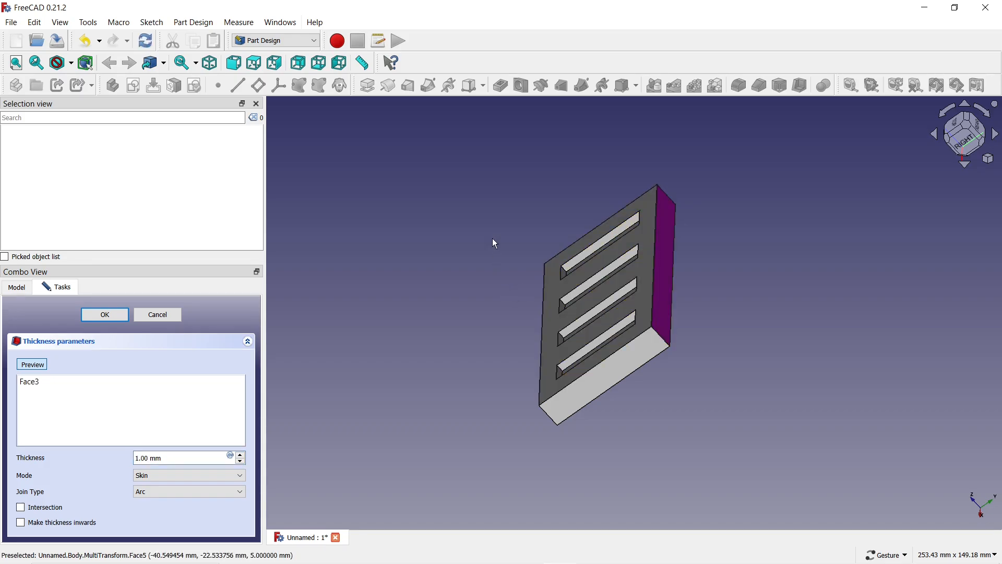
pyautogui.moveTo(495, 244); pyautogui.dragTo(431, 309)
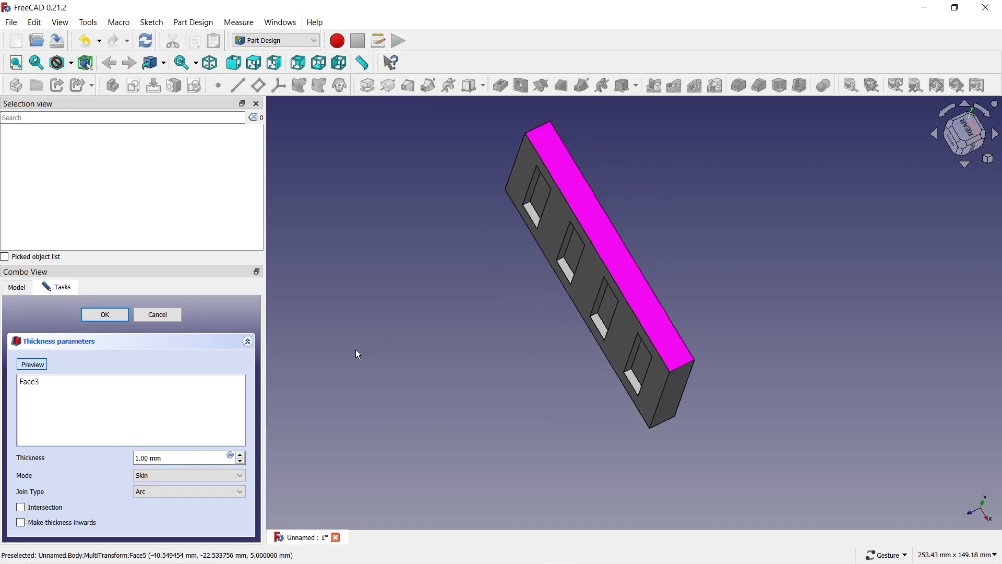
pyautogui.click(20, 523)
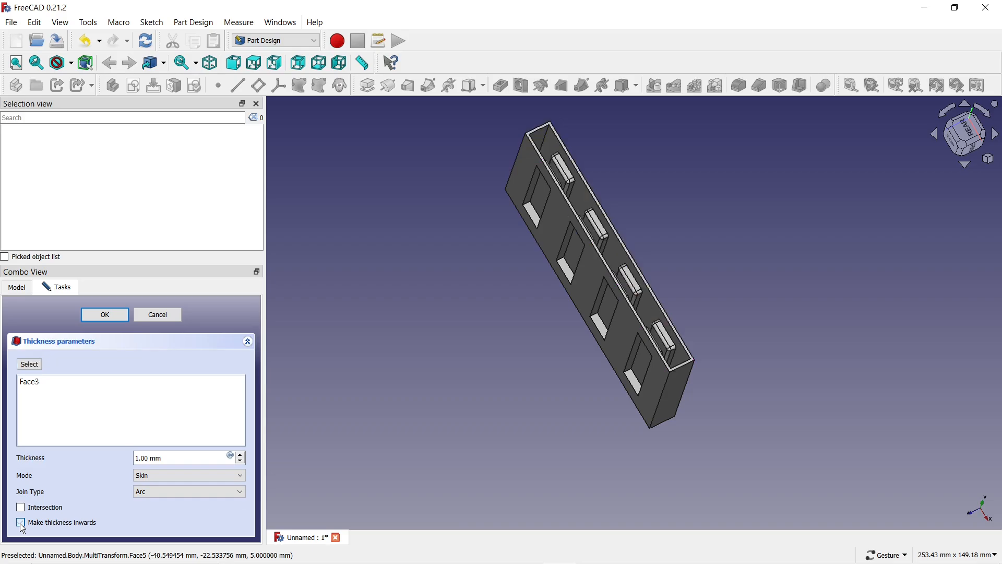
pyautogui.click(110, 314)
# Step: Set the body's display mode to Shaded and its material to Chrome
pyautogui.click(56, 316)
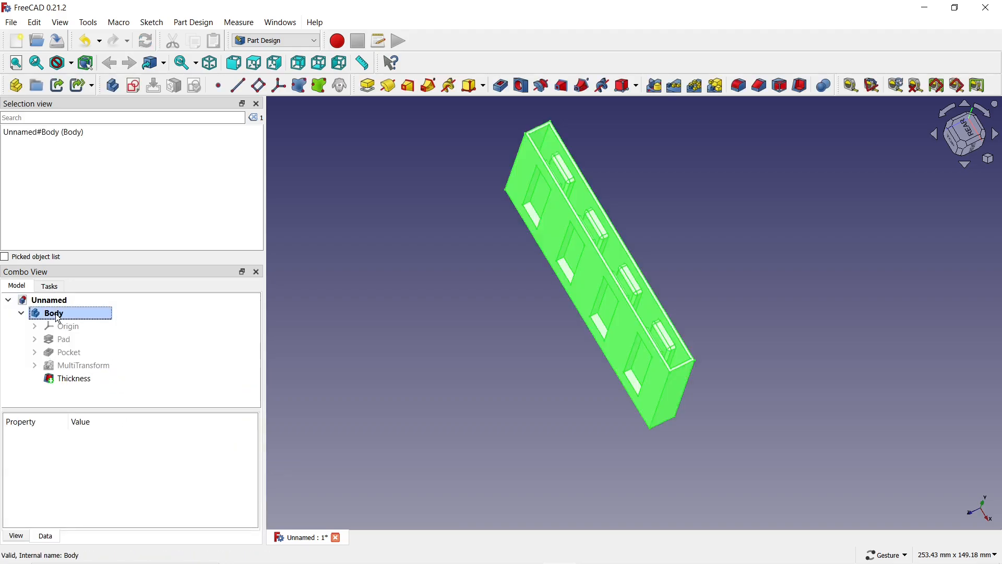
pyautogui.rightClick(57, 314)
pyautogui.click(105, 92)
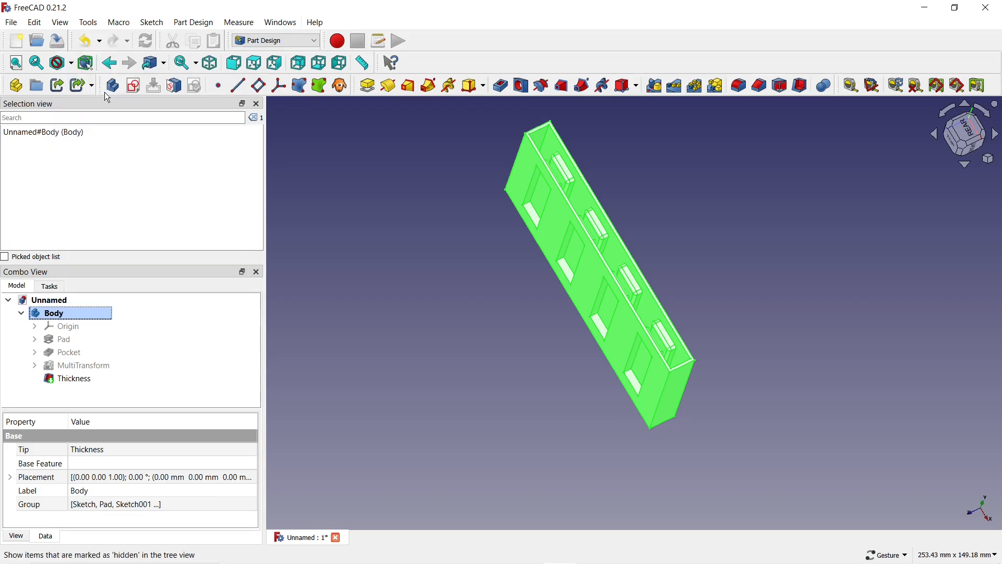
pyautogui.click(159, 381)
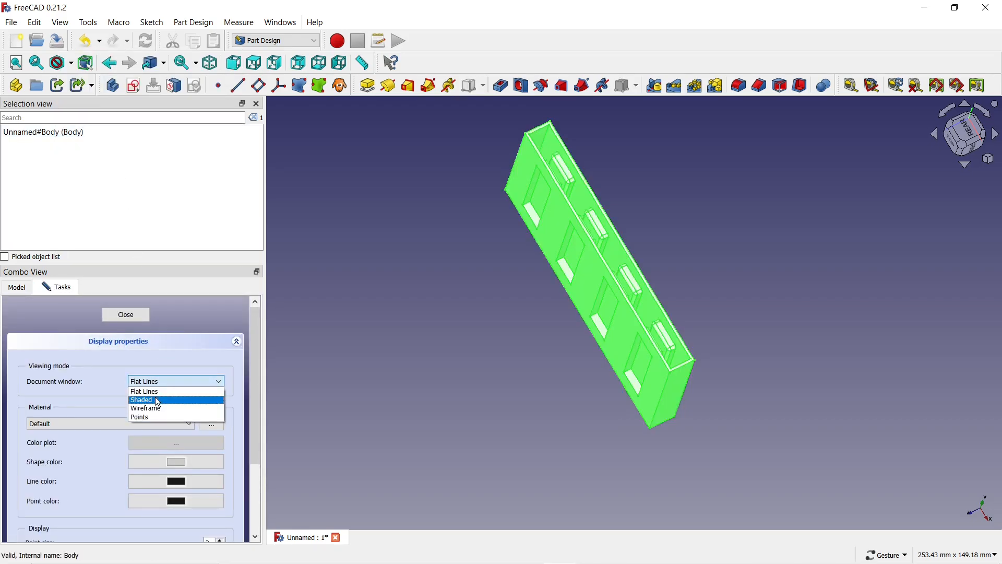
pyautogui.click(155, 399)
pyautogui.click(91, 423)
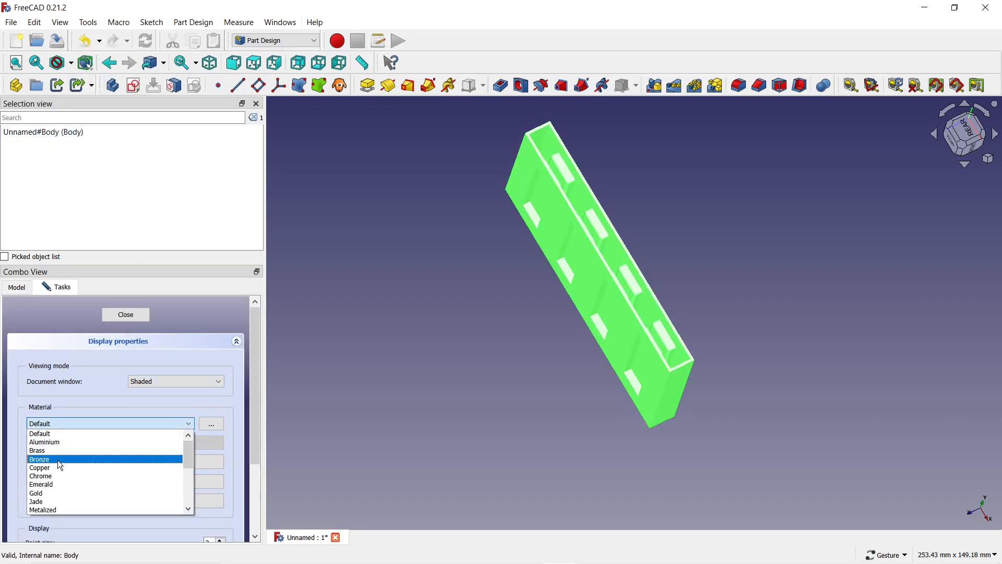
pyautogui.click(52, 477)
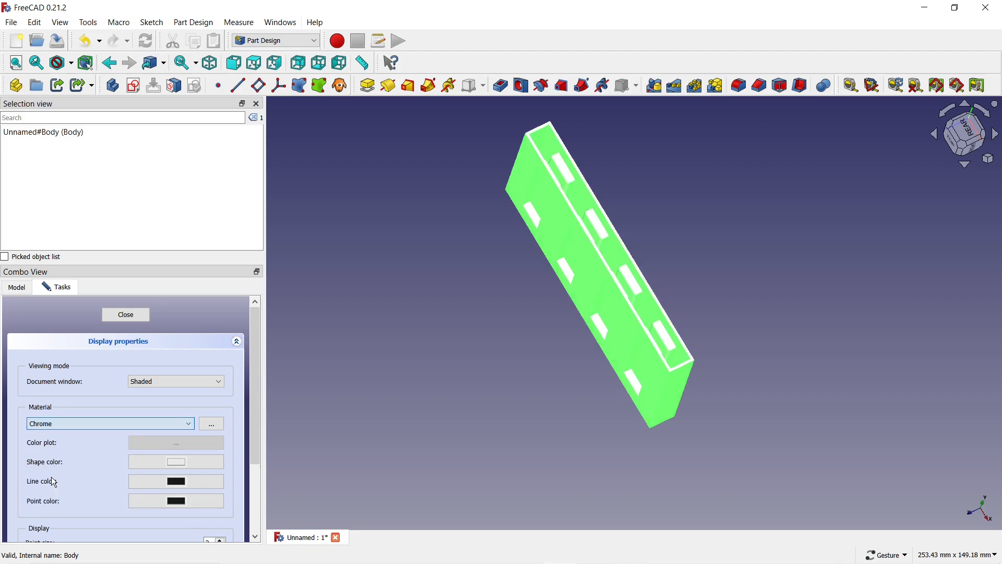
# Step: Change the body's shape color to green (#00aa00), close the display properties and deselect the body
pyautogui.click(184, 462)
pyautogui.click(422, 192)
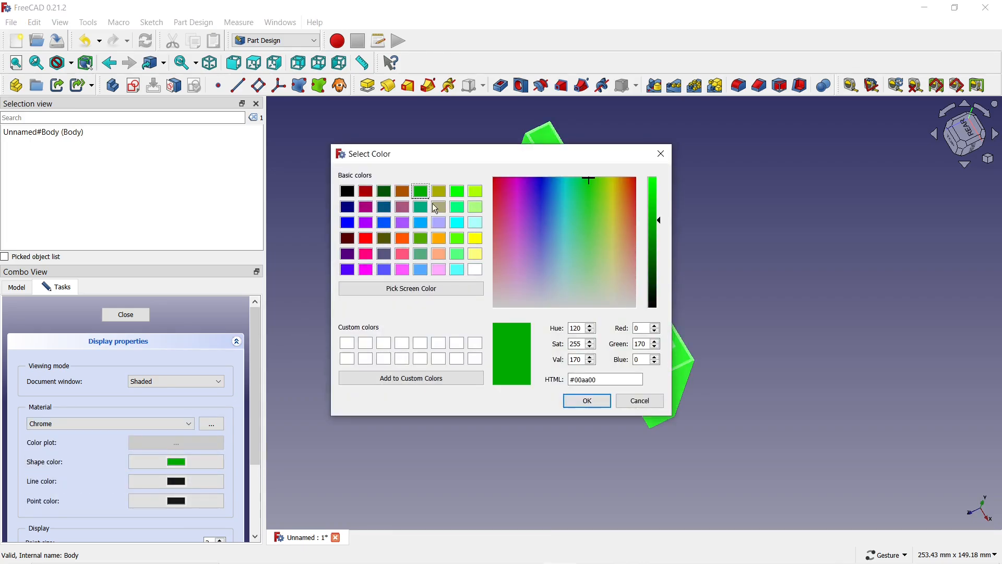
pyautogui.click(587, 401)
pyautogui.press('Return')
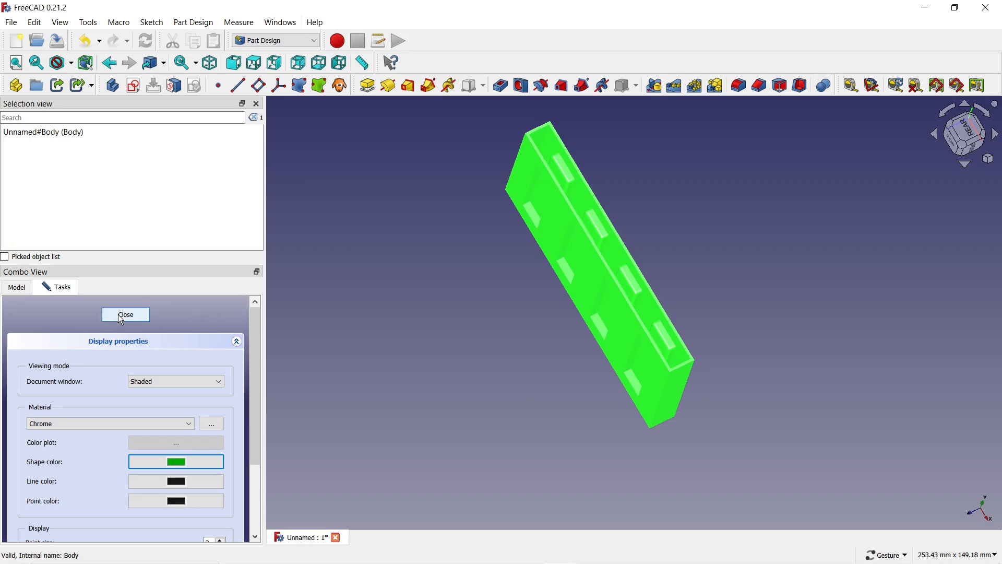
pyautogui.click(401, 327)
pyautogui.moveTo(367, 213); pyautogui.dragTo(390, 308)
pyautogui.scroll(5, 585, 300)
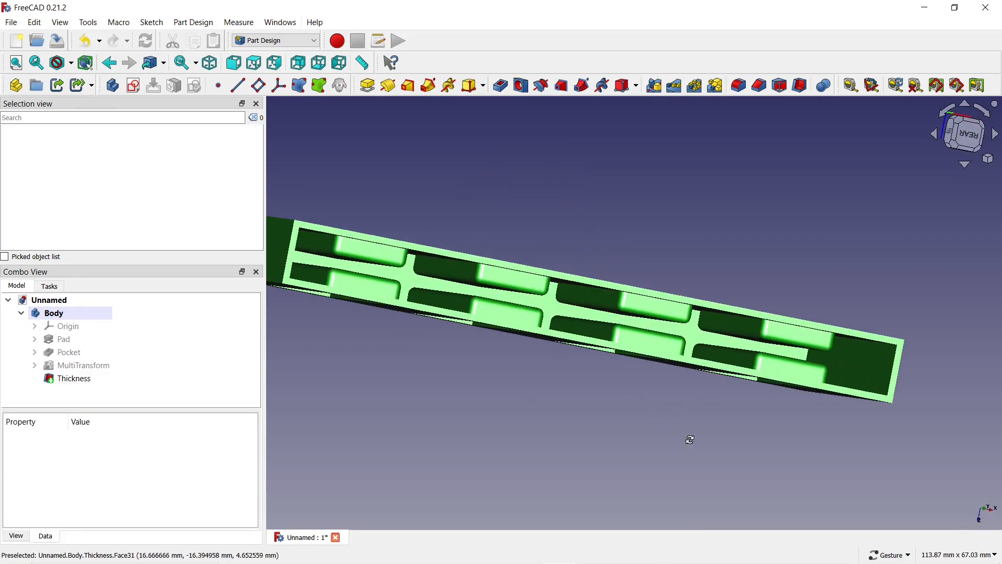